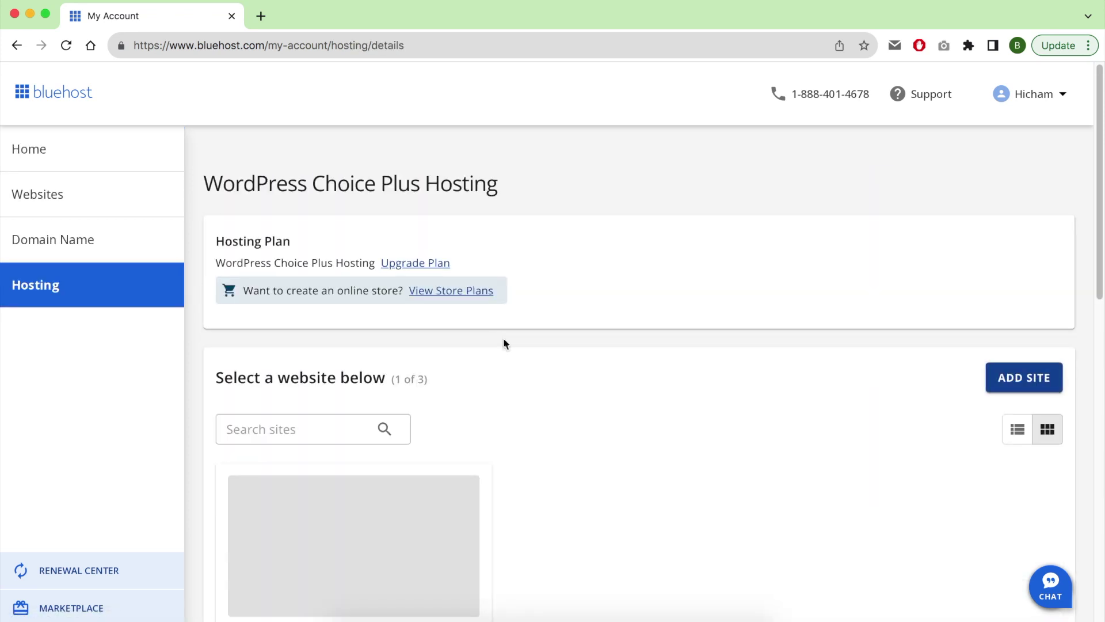
Scroll the benstesting.com hosting details down to Quick Links to reach cPanel.
{"action": "scroll", "coordinate": [644, 376], "scroll_direction": "down", "scroll_amount": 2}
{"action": "scroll", "coordinate": [643, 373], "scroll_direction": "down", "scroll_amount": 4}
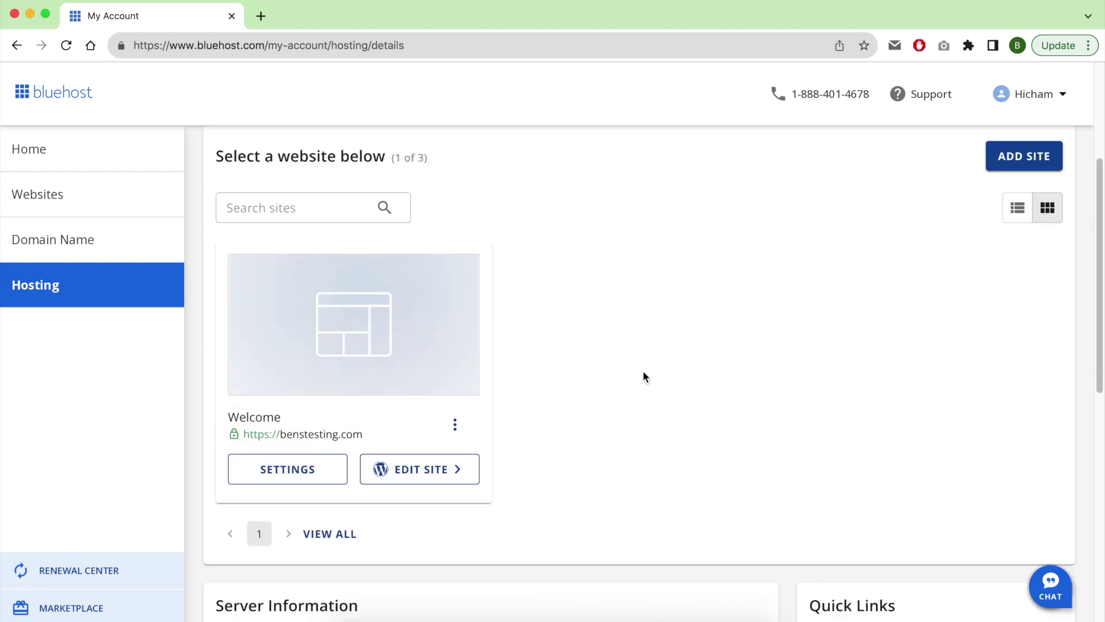
{"action": "scroll", "coordinate": [437, 460], "scroll_direction": "down", "scroll_amount": 1}
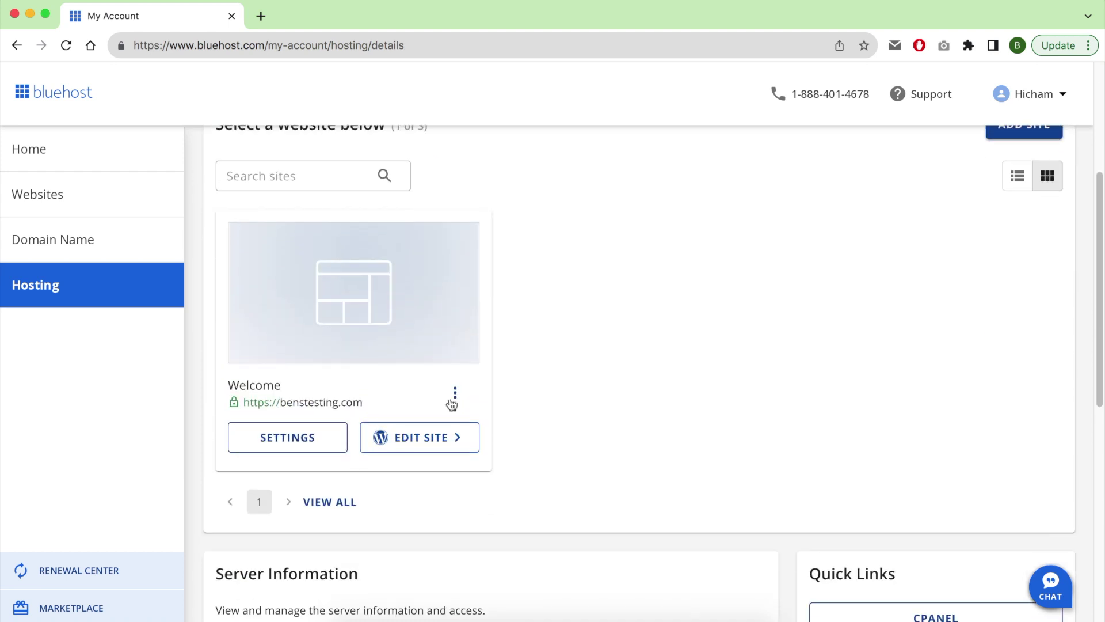
{"action": "left_click", "coordinate": [454, 393]}
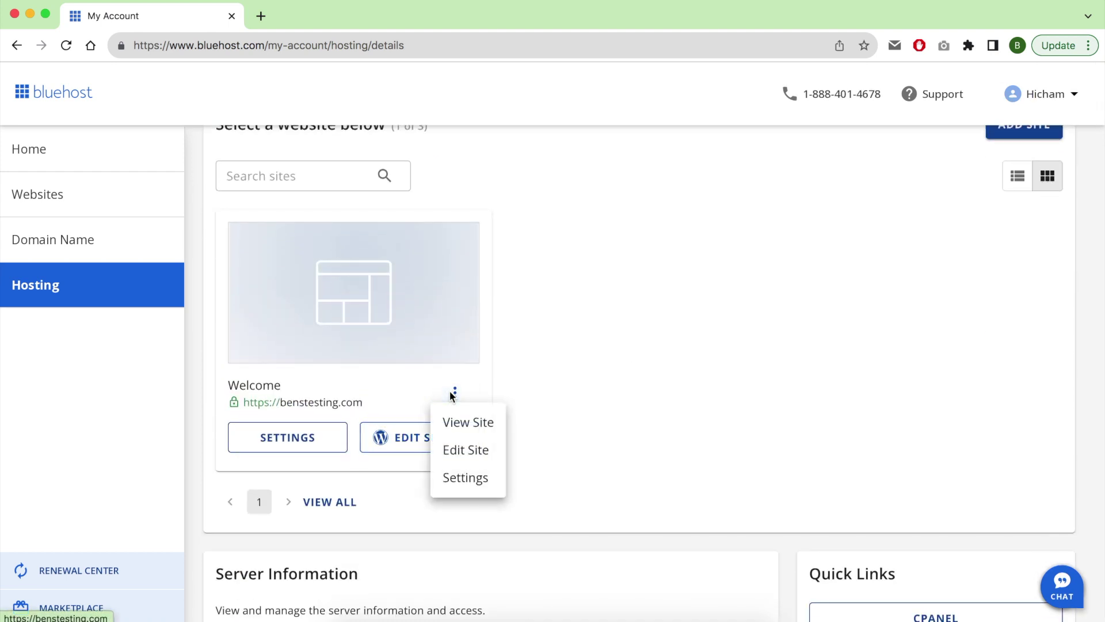
{"action": "left_click", "coordinate": [560, 374]}
{"action": "scroll", "coordinate": [565, 402], "scroll_direction": "down", "scroll_amount": 10}
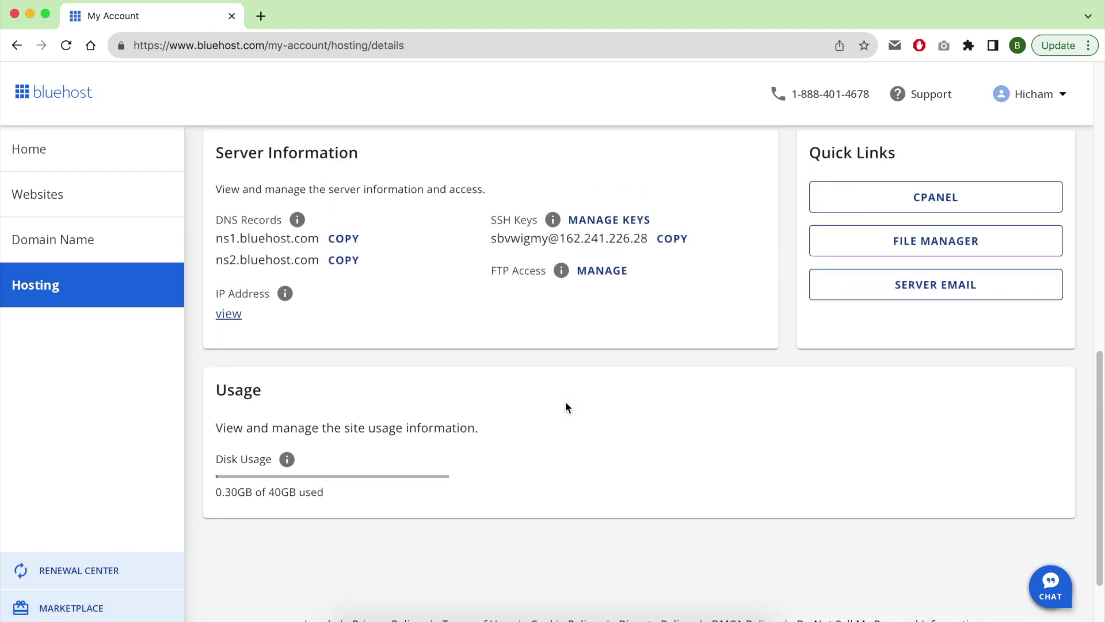
{"action": "scroll", "coordinate": [565, 401], "scroll_direction": "down", "scroll_amount": 2}
{"action": "scroll", "coordinate": [566, 402], "scroll_direction": "up", "scroll_amount": 3}
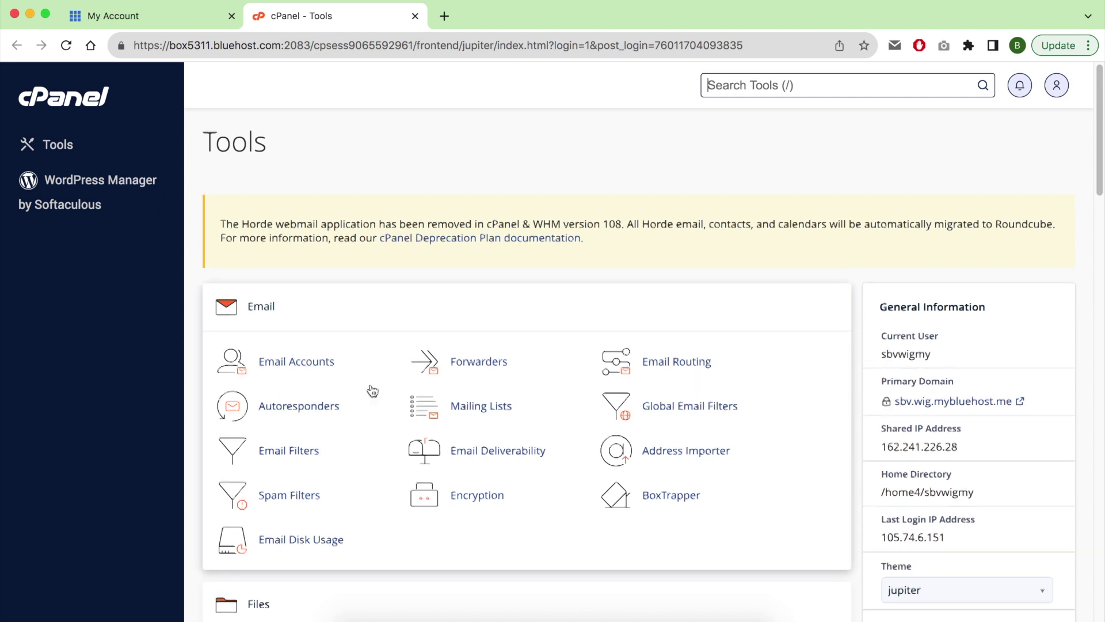
Open WordPress Manager by Softaculous from cPanel's Software section.
{"action": "scroll", "coordinate": [371, 390], "scroll_direction": "down", "scroll_amount": 3}
{"action": "scroll", "coordinate": [372, 391], "scroll_direction": "down", "scroll_amount": 8}
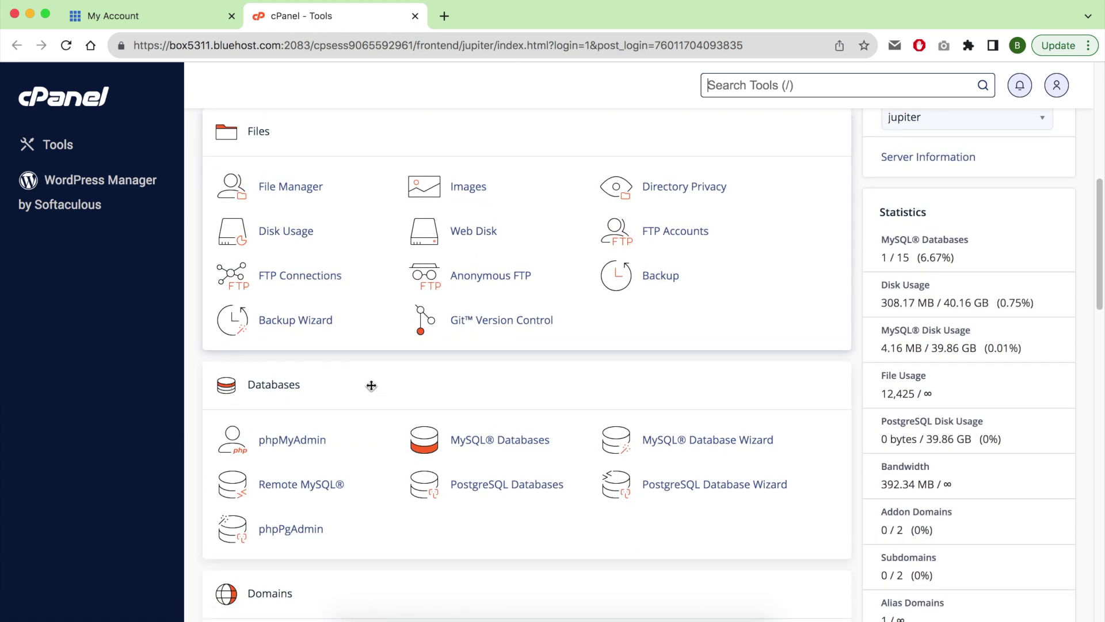
{"action": "scroll", "coordinate": [373, 391], "scroll_direction": "down", "scroll_amount": 9}
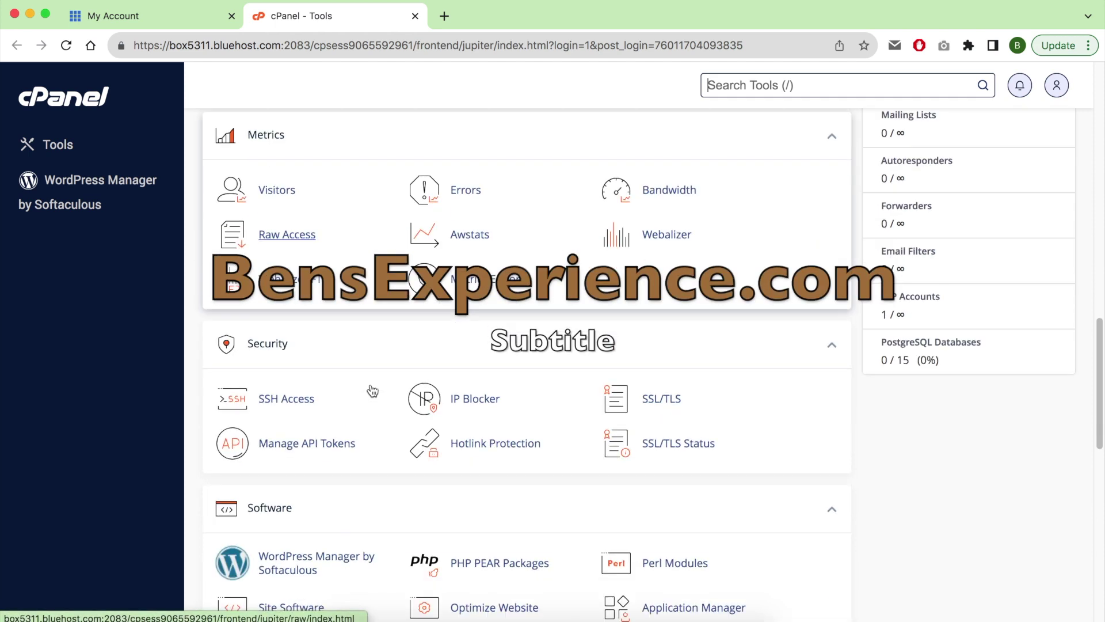
{"action": "scroll", "coordinate": [371, 391], "scroll_direction": "down", "scroll_amount": 2}
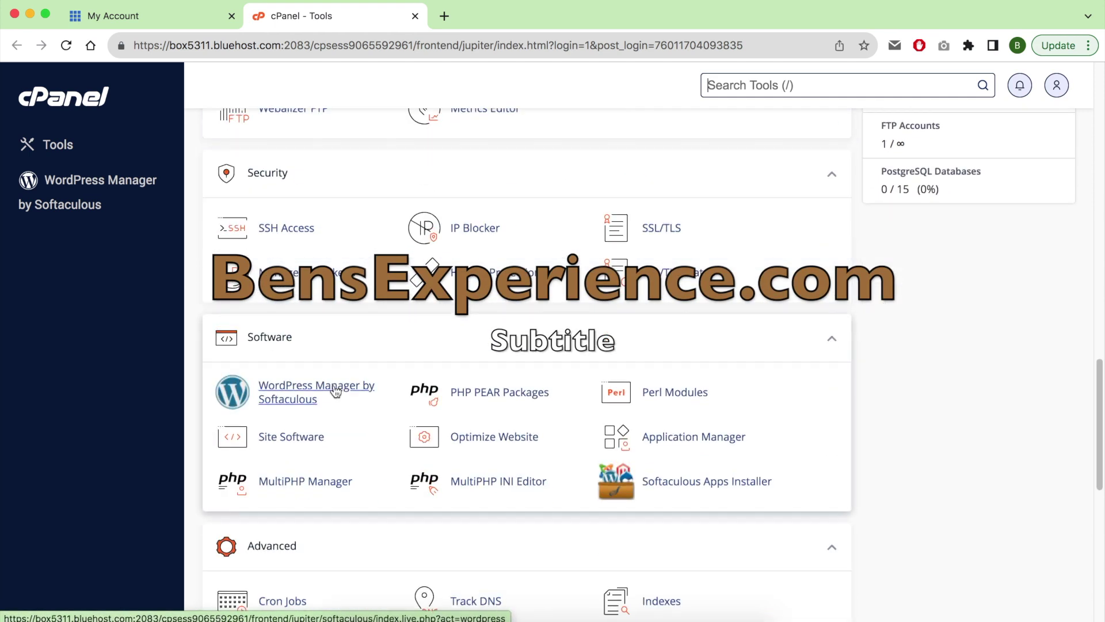
{"action": "left_click", "coordinate": [336, 392]}
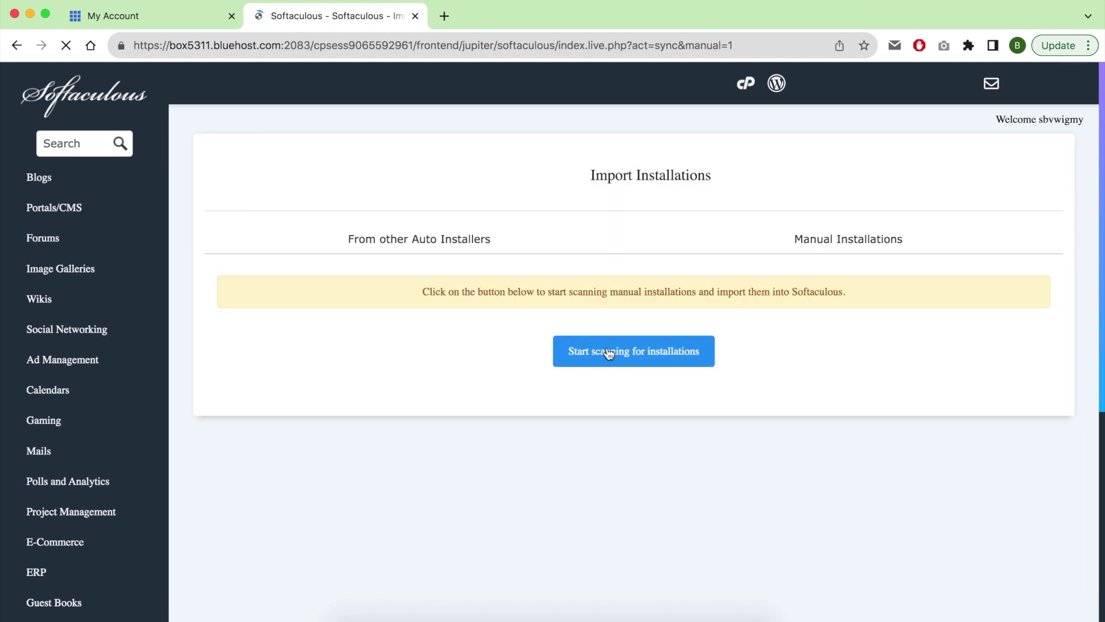
Scan for existing installations to import the benstesting.com WordPress site.
{"action": "left_click", "coordinate": [608, 353]}
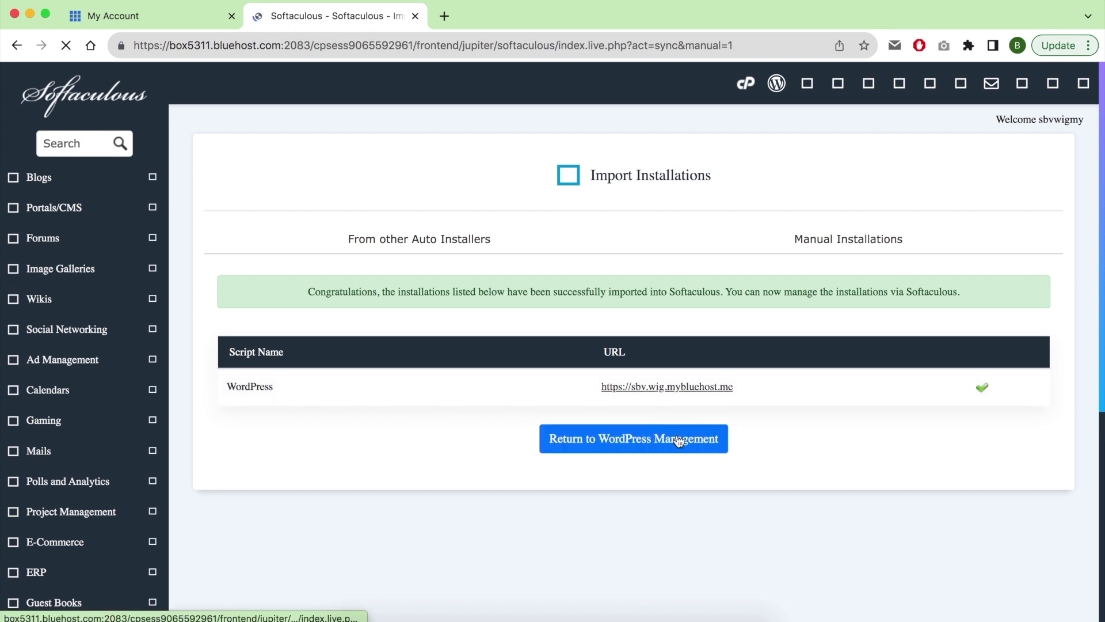
{"action": "scroll", "coordinate": [743, 253], "scroll_direction": "down", "scroll_amount": 1}
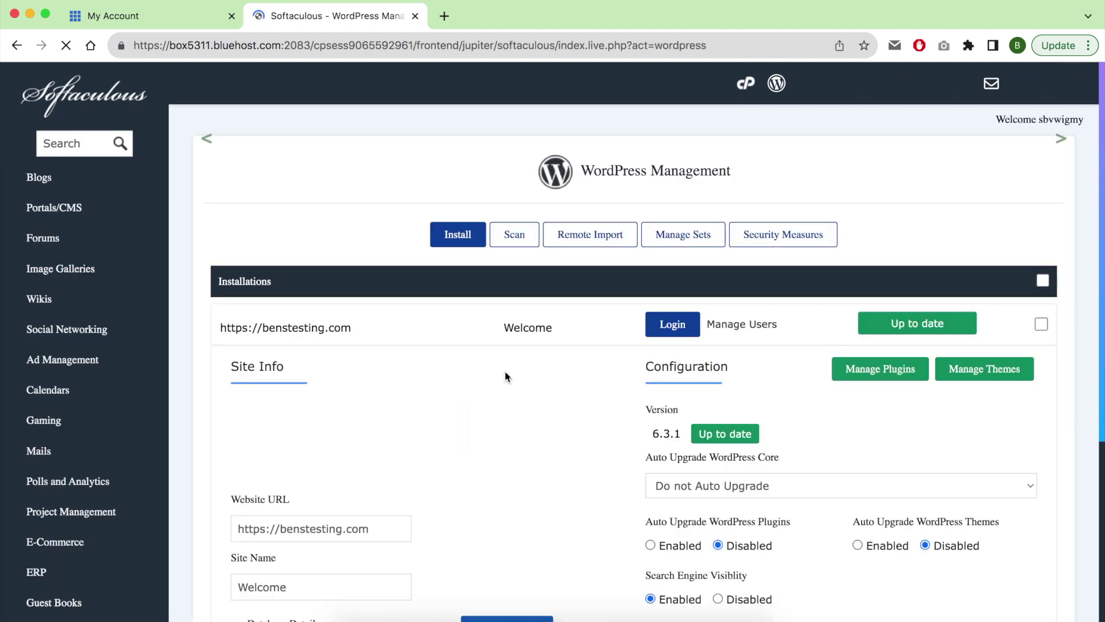
Inspect the imported installation's Site Name and Website URL fields.
{"action": "scroll", "coordinate": [471, 401], "scroll_direction": "down", "scroll_amount": 4}
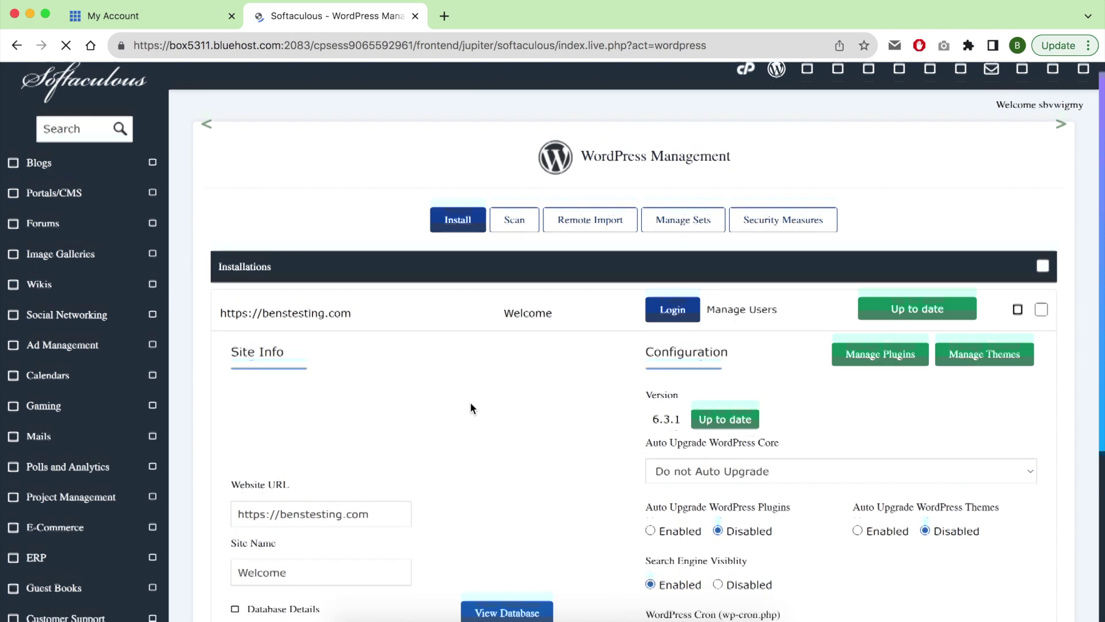
{"action": "left_click", "coordinate": [334, 483]}
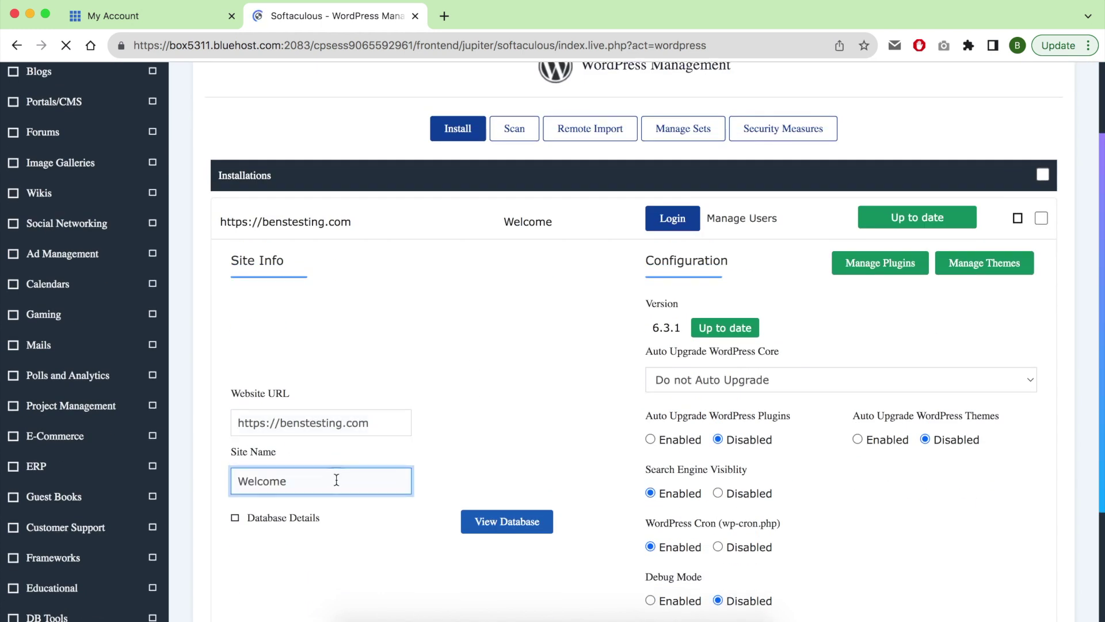
{"action": "left_click", "coordinate": [382, 423]}
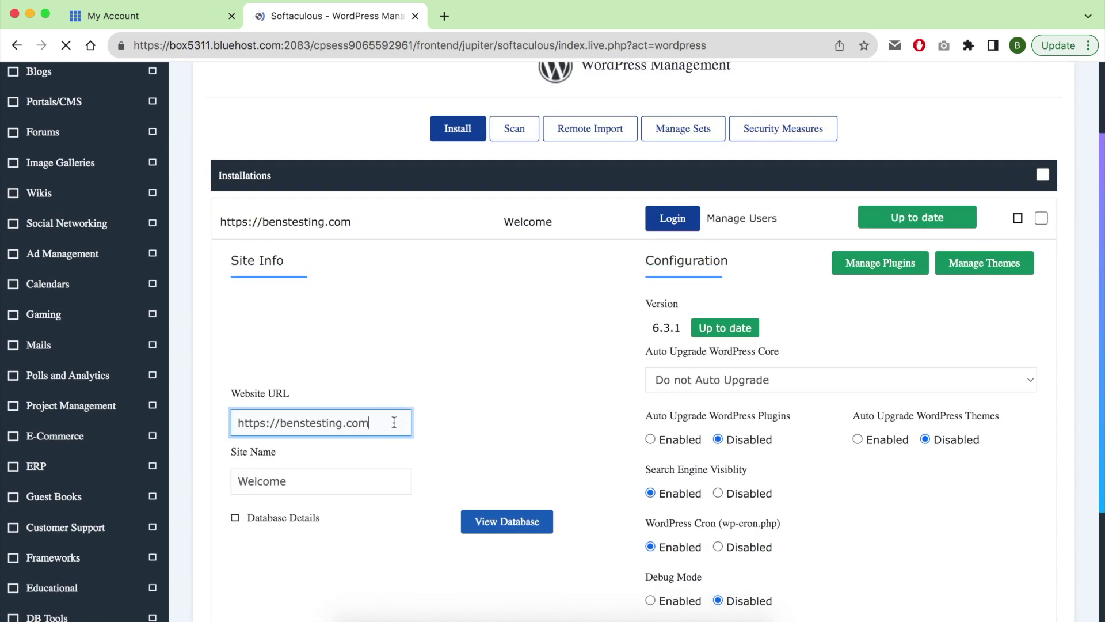
{"action": "double_click", "coordinate": [353, 480]}
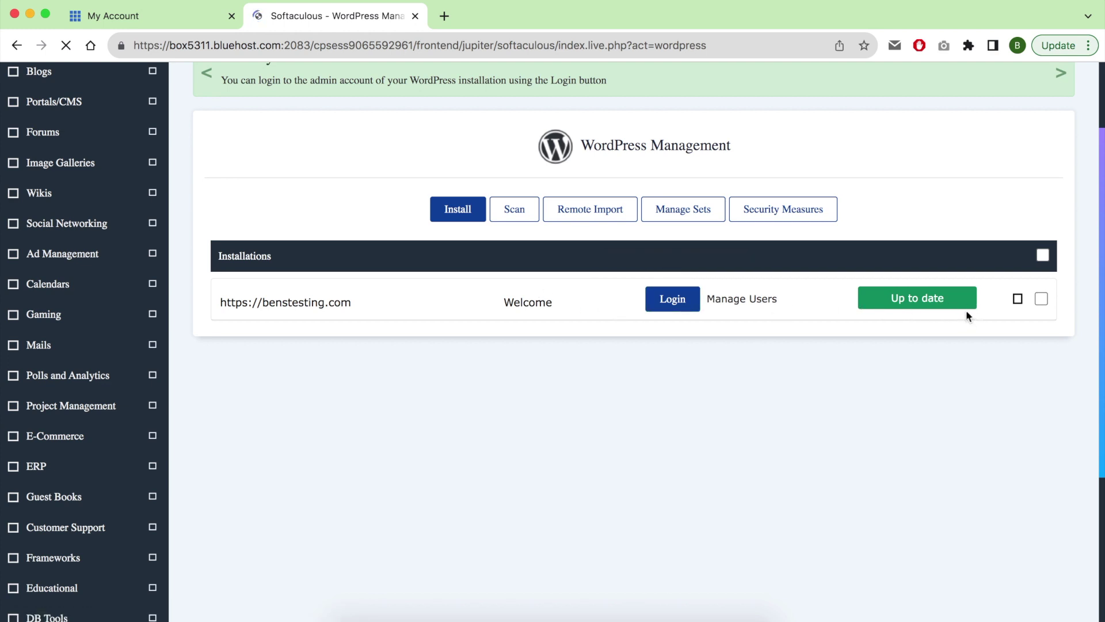
Expand the benstesting.com installation's details and choose Uninstall.
{"action": "left_click", "coordinate": [1040, 300]}
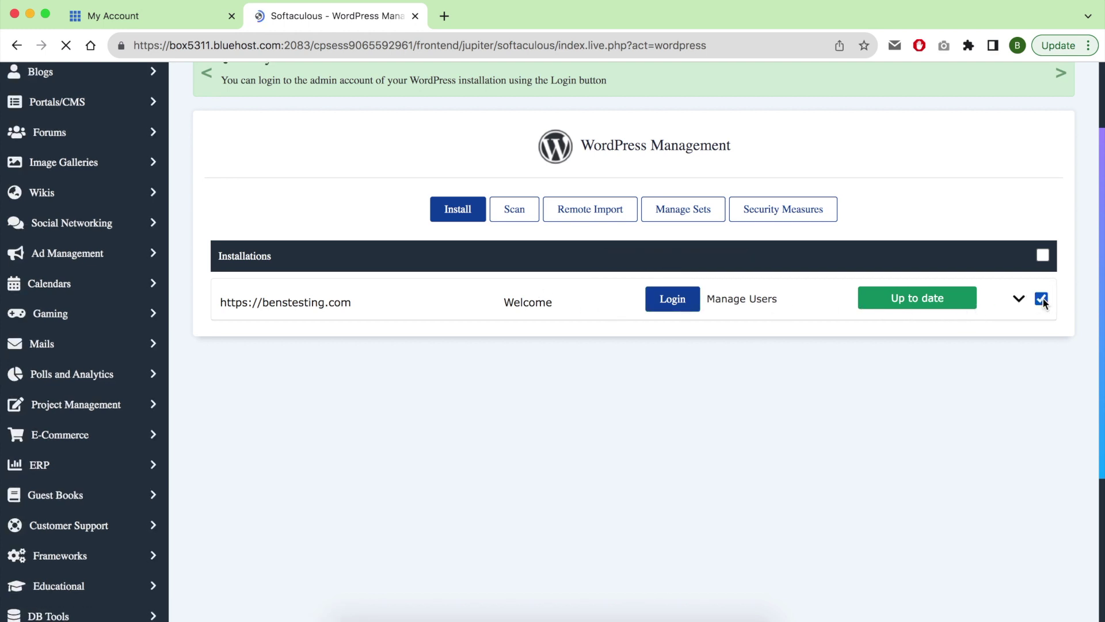
{"action": "left_click", "coordinate": [1019, 301]}
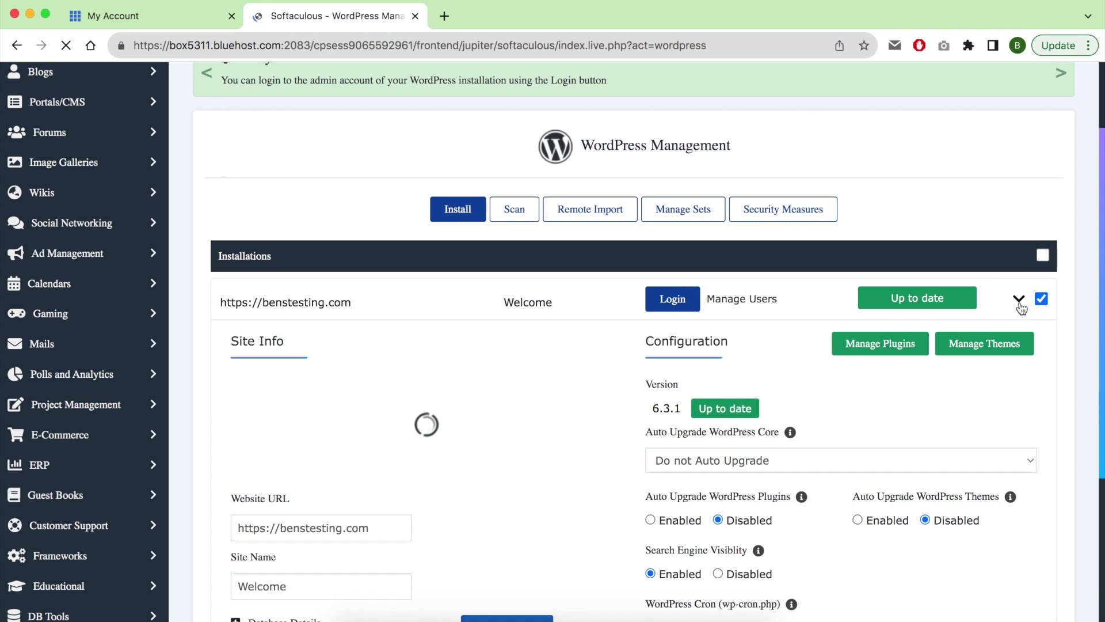
{"action": "left_click", "coordinate": [1020, 305]}
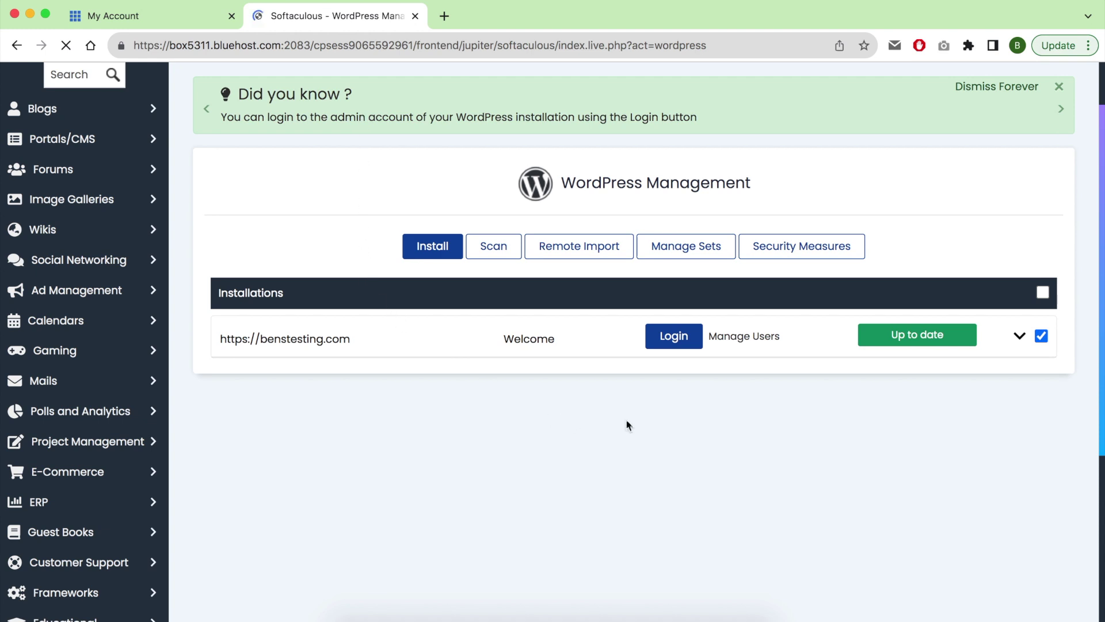
{"action": "left_click", "coordinate": [1019, 336]}
{"action": "scroll", "coordinate": [941, 414], "scroll_direction": "down", "scroll_amount": 5}
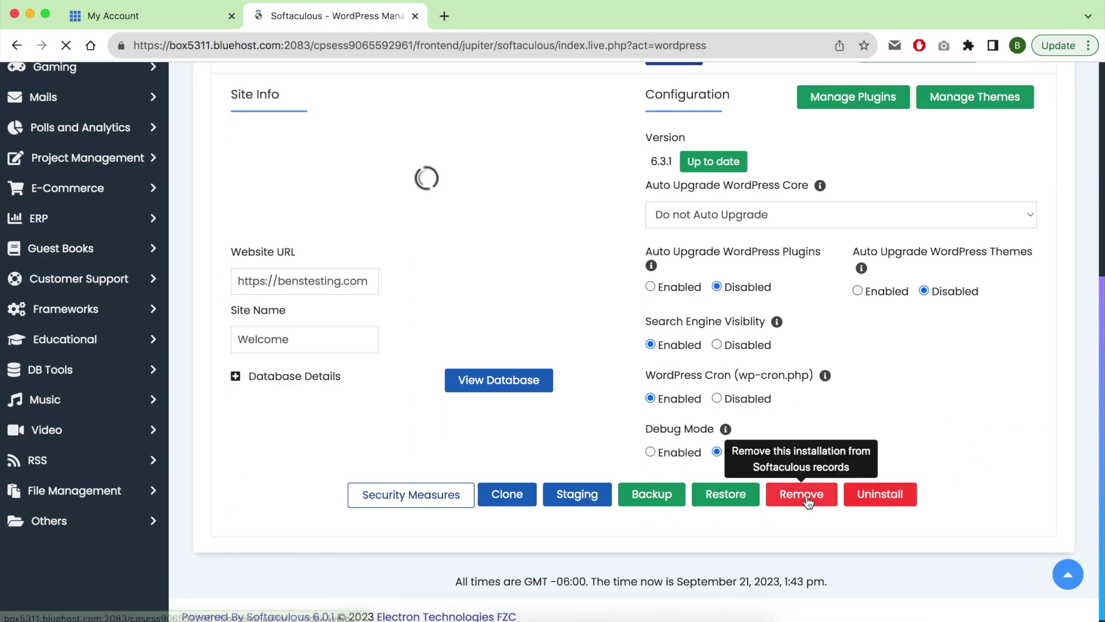
{"action": "left_click", "coordinate": [865, 501]}
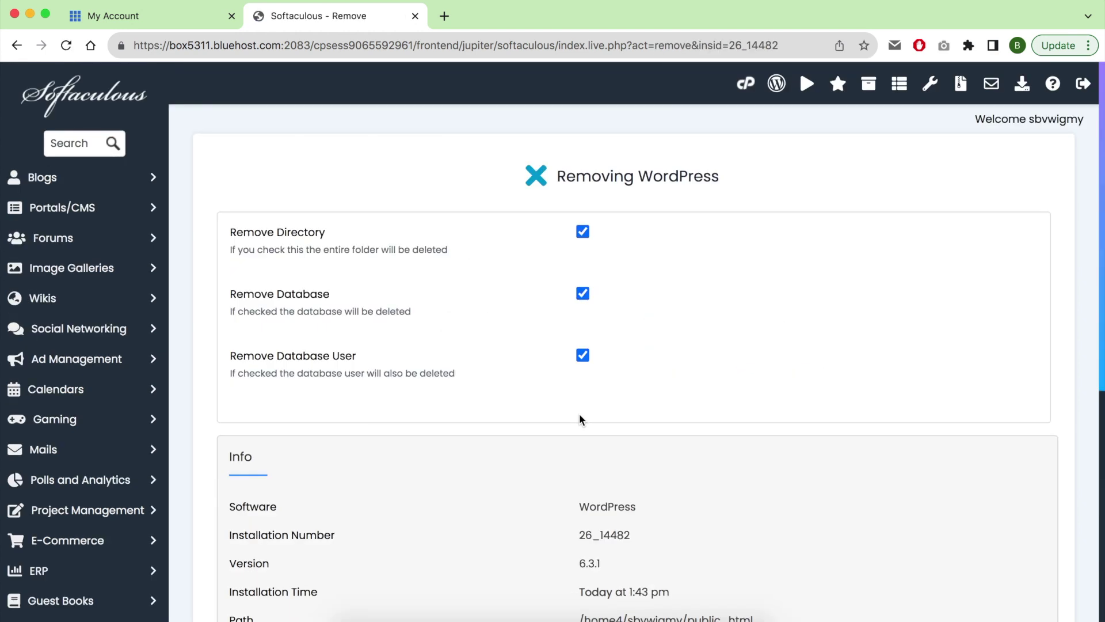
Remove benstesting.com's installation with its directory, database and database user, then return to management.
{"action": "scroll", "coordinate": [579, 413], "scroll_direction": "down", "scroll_amount": 7}
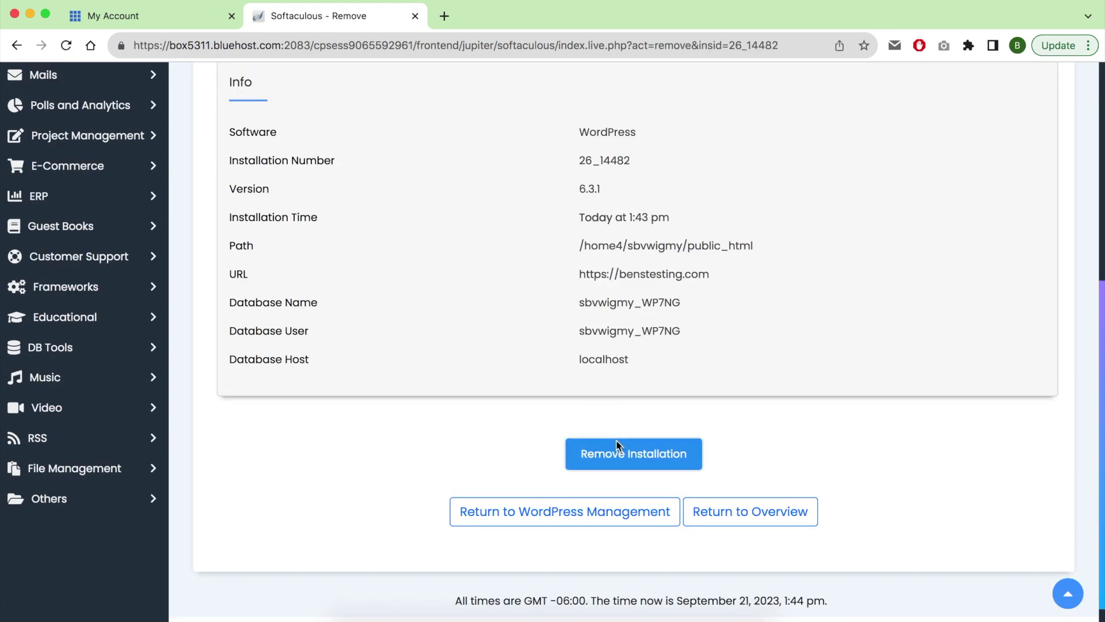
{"action": "left_click", "coordinate": [616, 452]}
{"action": "left_click", "coordinate": [690, 147]}
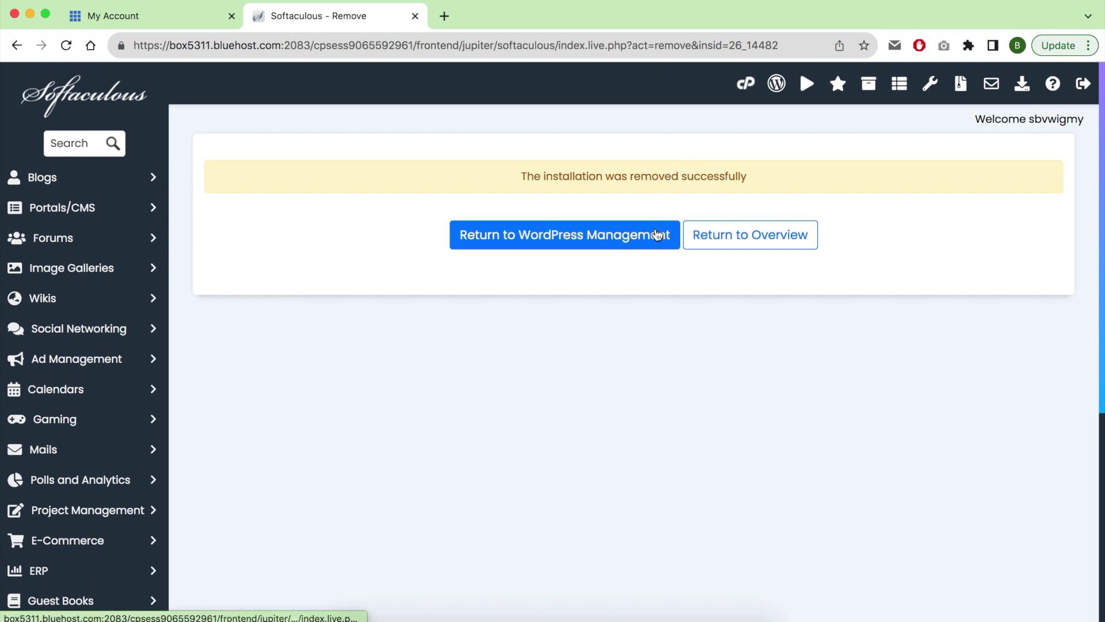
{"action": "left_click", "coordinate": [657, 234]}
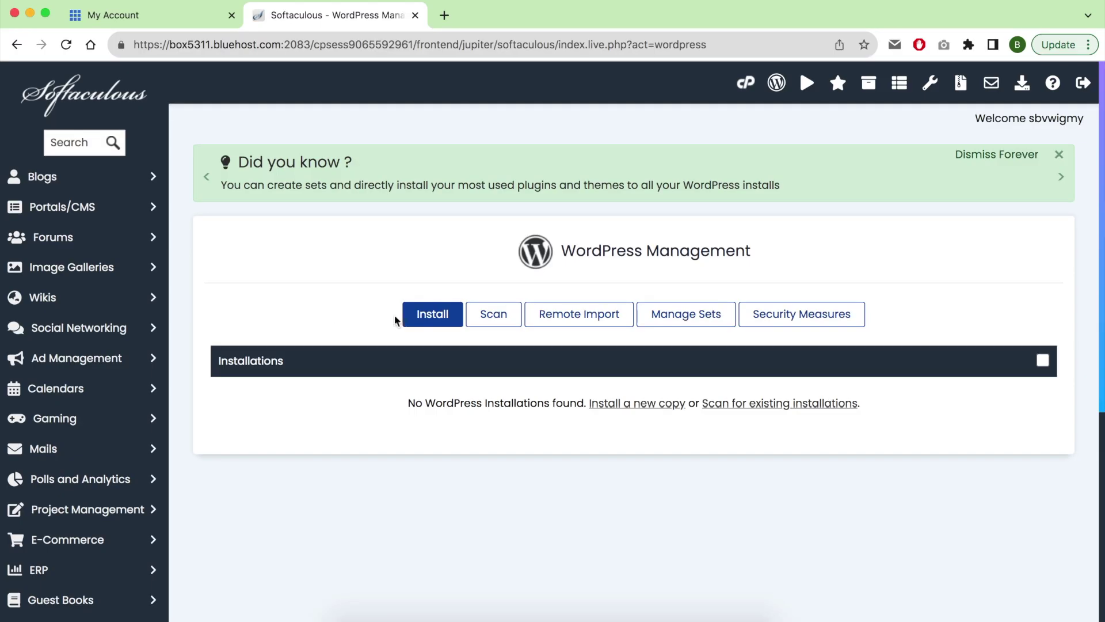
Start a fresh WordPress install on benstesting.com, keeping version 6.3.1.
{"action": "left_click", "coordinate": [413, 315]}
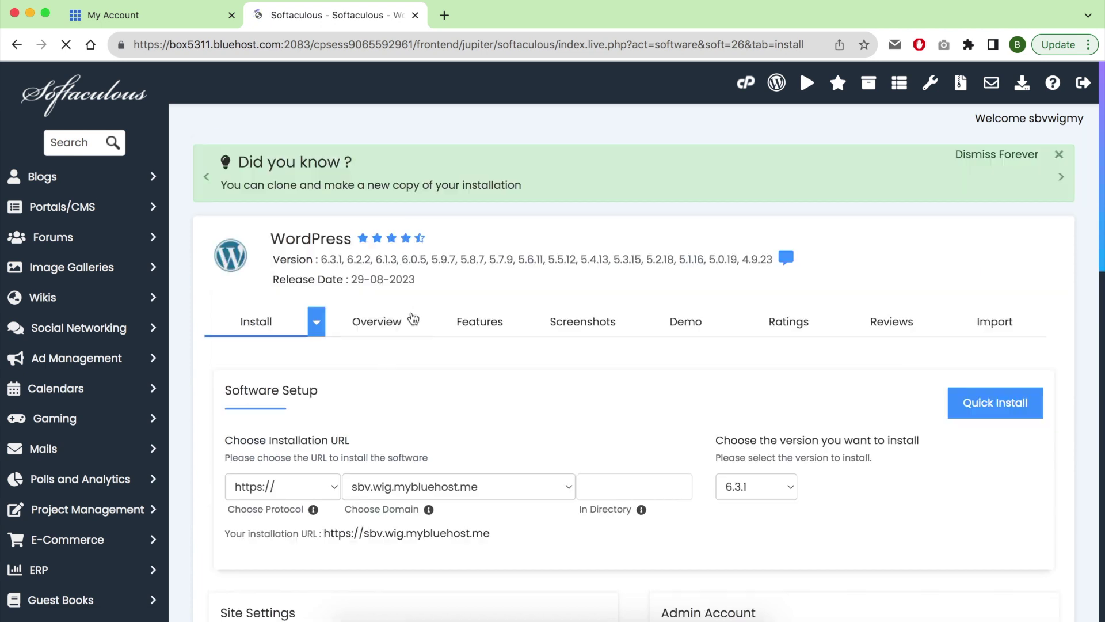
{"action": "left_click", "coordinate": [400, 488]}
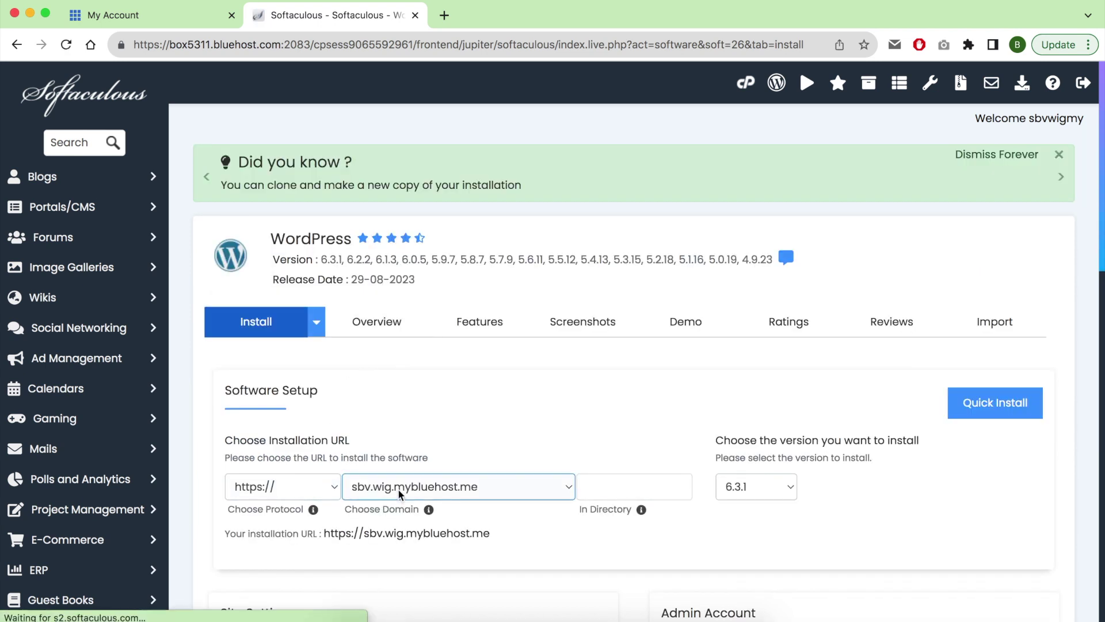
{"action": "left_click", "coordinate": [400, 501]}
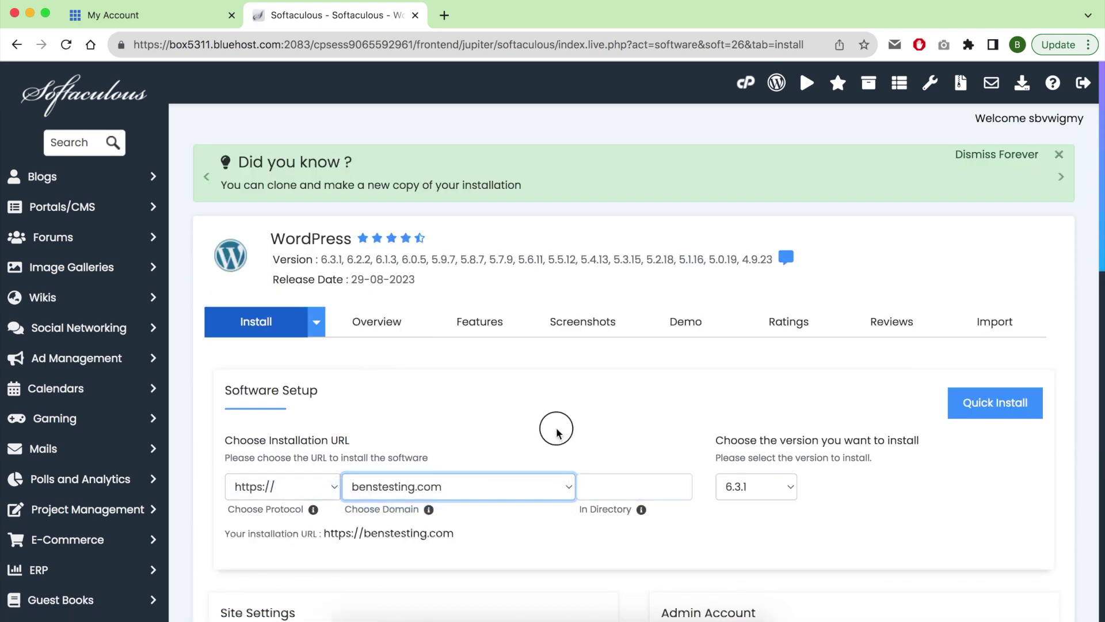
{"action": "scroll", "coordinate": [602, 409], "scroll_direction": "down", "scroll_amount": 4}
{"action": "left_click", "coordinate": [614, 382]}
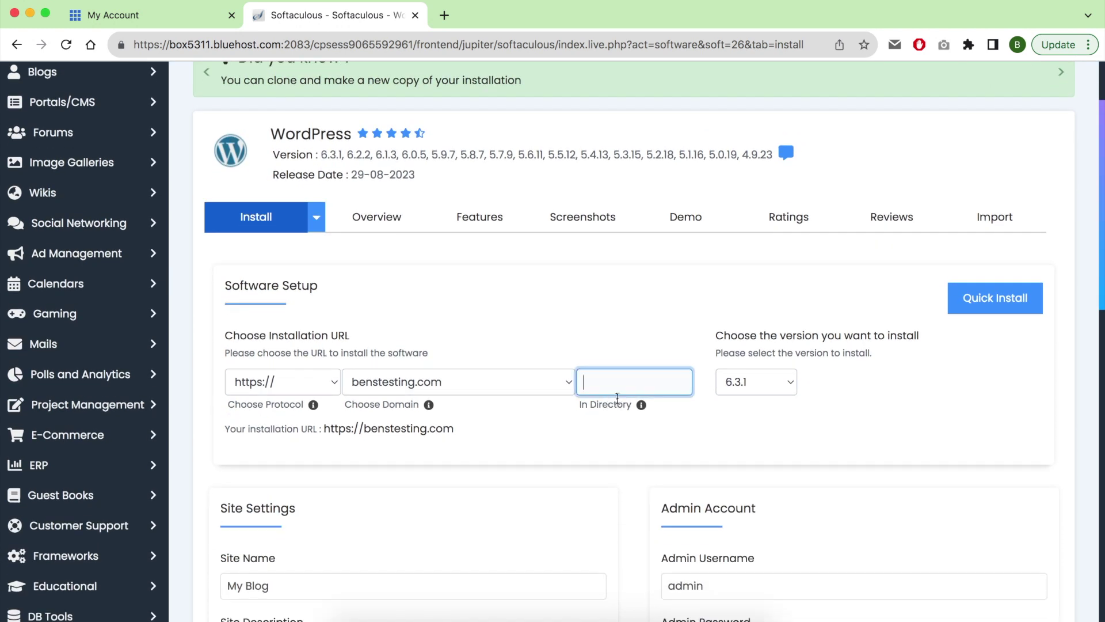
{"action": "left_click", "coordinate": [761, 382]}
{"action": "left_click", "coordinate": [766, 383]}
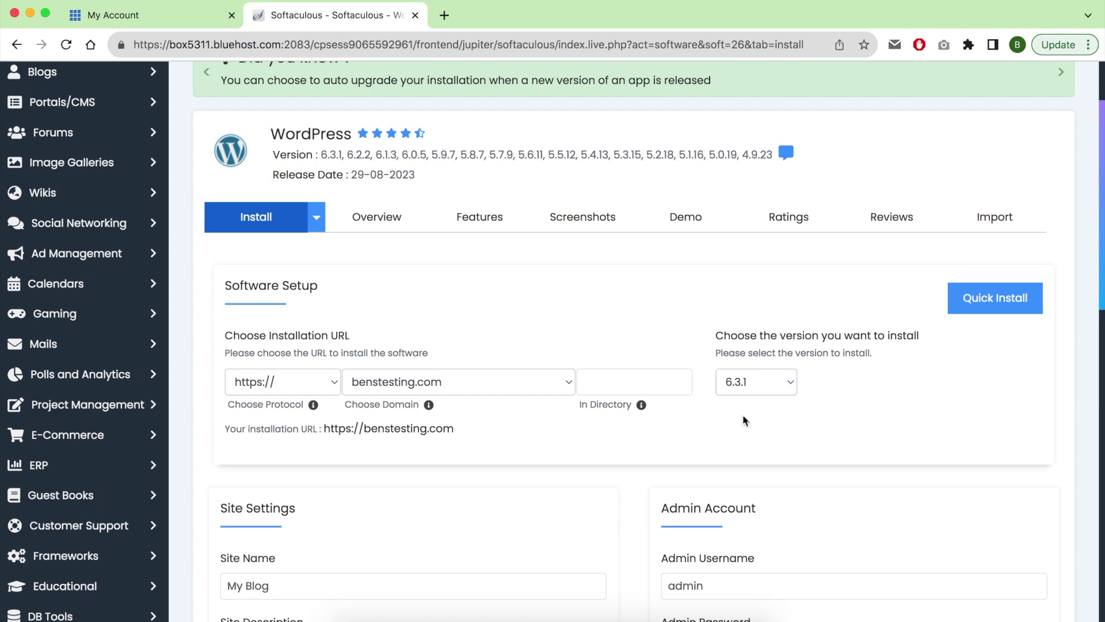
{"action": "scroll", "coordinate": [482, 423], "scroll_direction": "down", "scroll_amount": 5}
{"action": "scroll", "coordinate": [482, 423], "scroll_direction": "down", "scroll_amount": 1}
Give the site a testing blog title and the description 'just for test'.
{"action": "triple_click", "coordinate": [316, 412]}
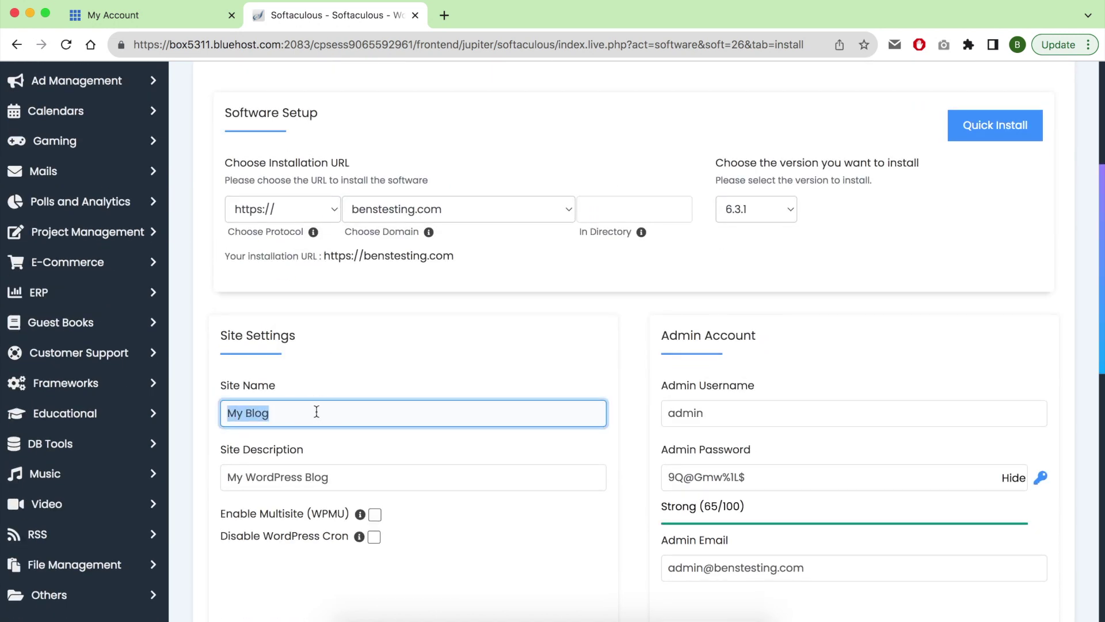
{"action": "type", "text": "Ben's Testing"}
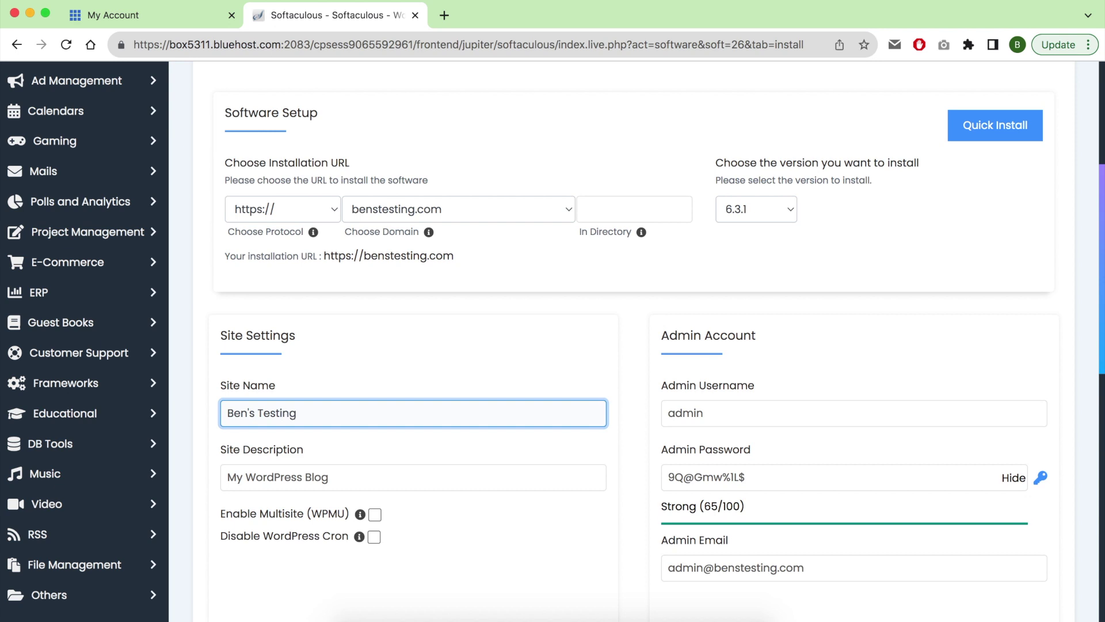
{"action": "type", "text": " blog"}
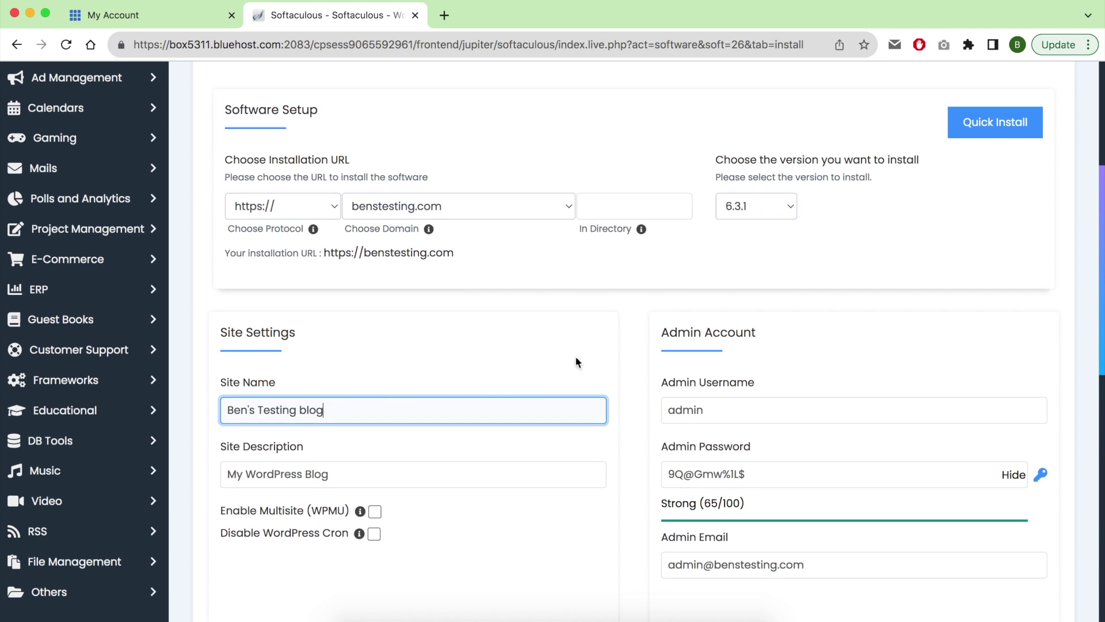
{"action": "scroll", "coordinate": [576, 356], "scroll_direction": "down", "scroll_amount": 2}
{"action": "double_click", "coordinate": [385, 379]}
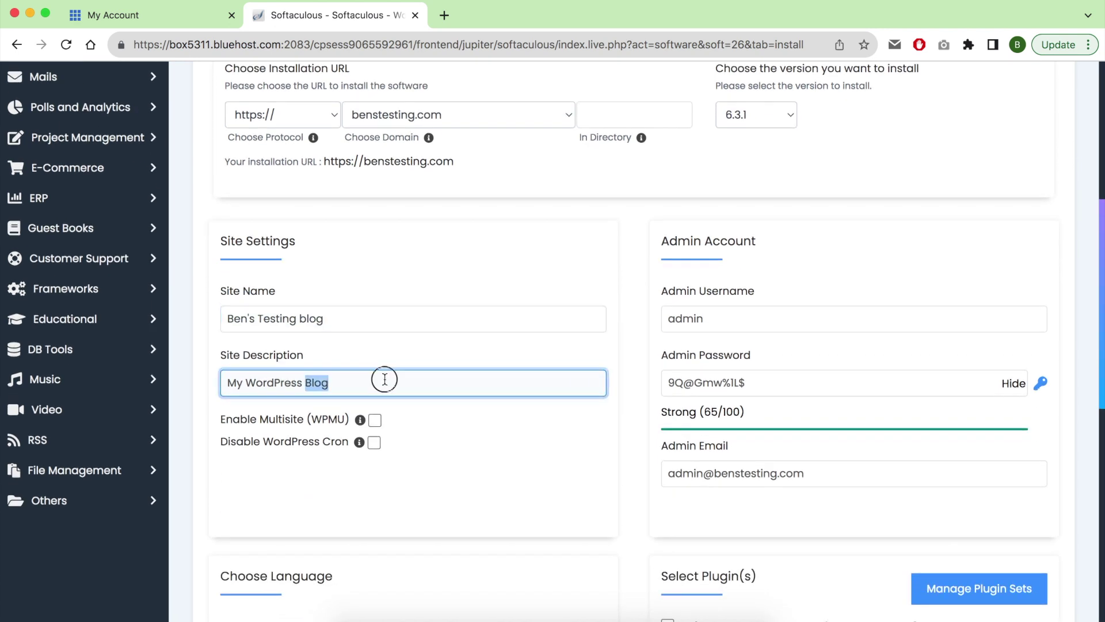
{"action": "key", "text": "super+a"}
{"action": "type", "text": "jus"}
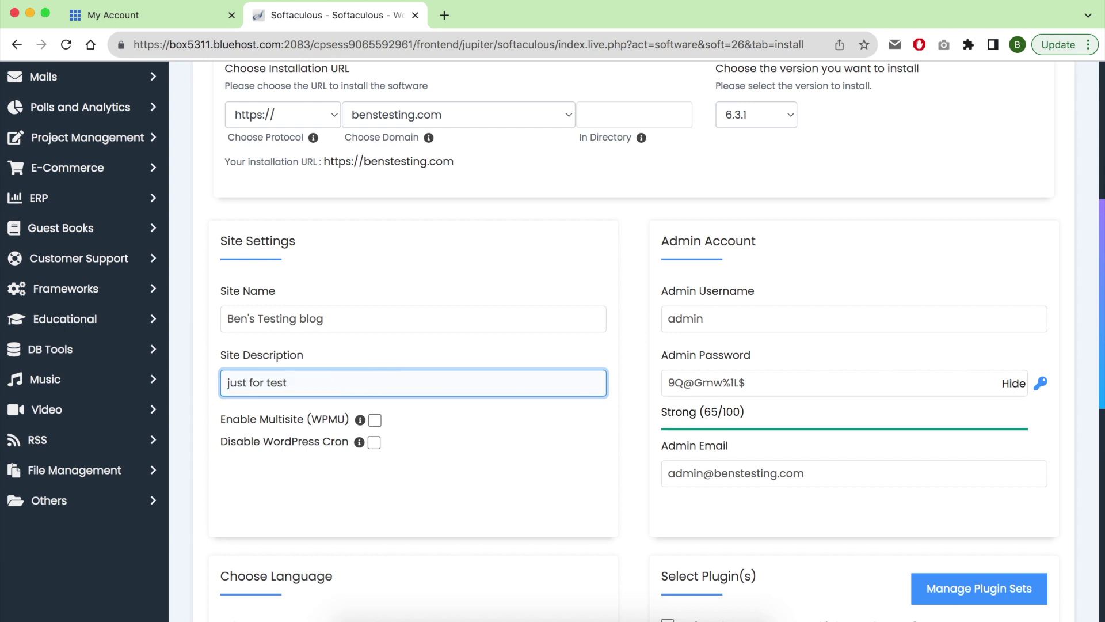
{"action": "mouse_move", "coordinate": [361, 425]}
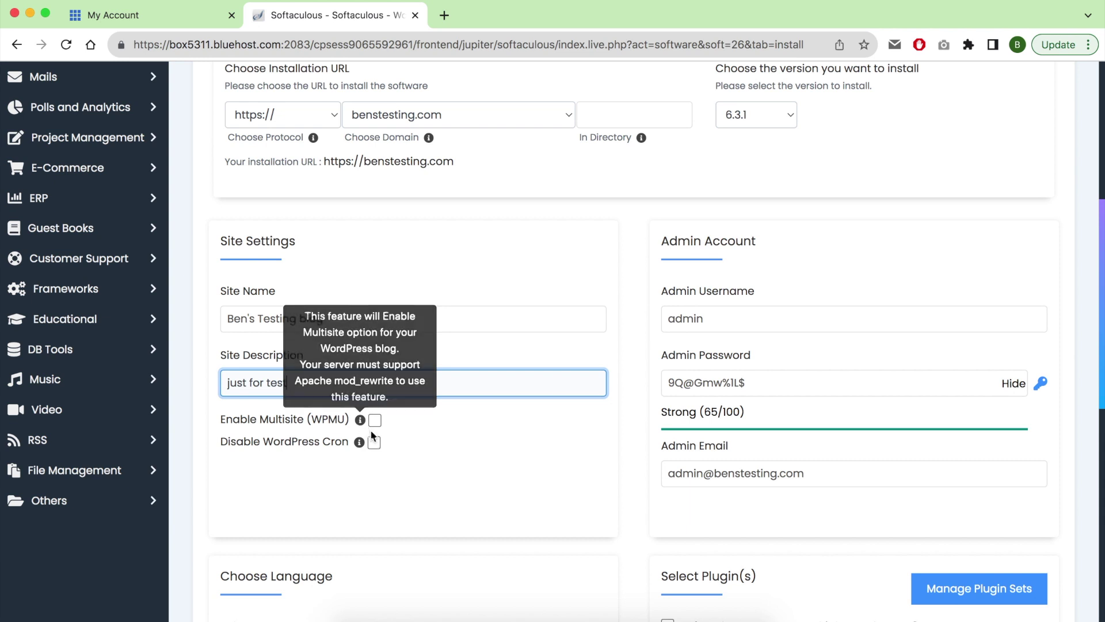
{"action": "left_click", "coordinate": [406, 462]}
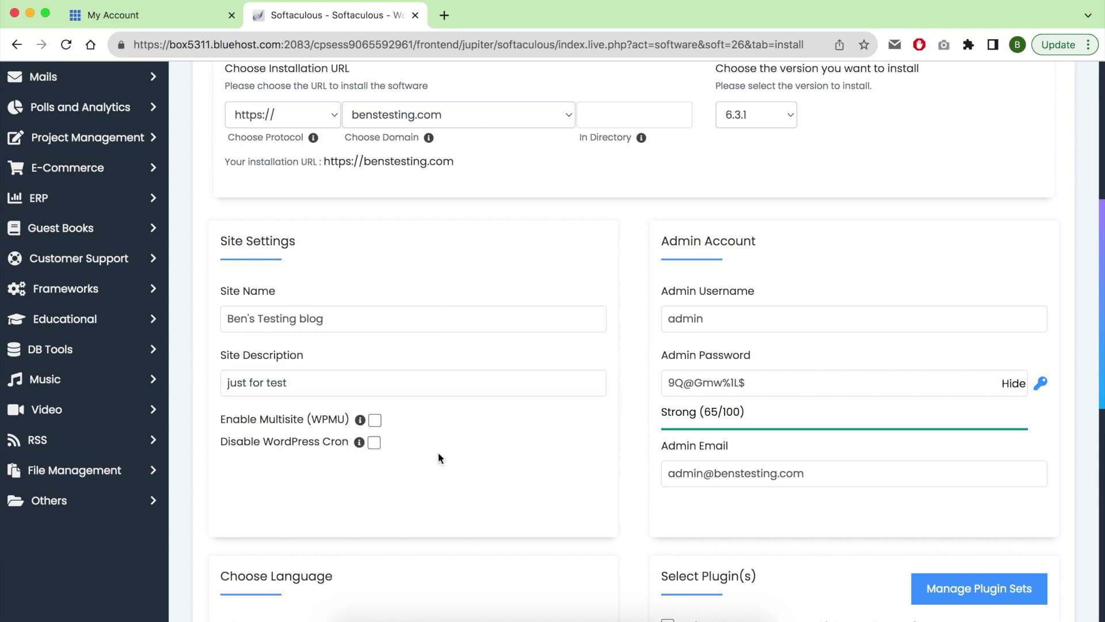
Replace the default admin username and admin e-mail with the owner's own details.
{"action": "double_click", "coordinate": [707, 315]}
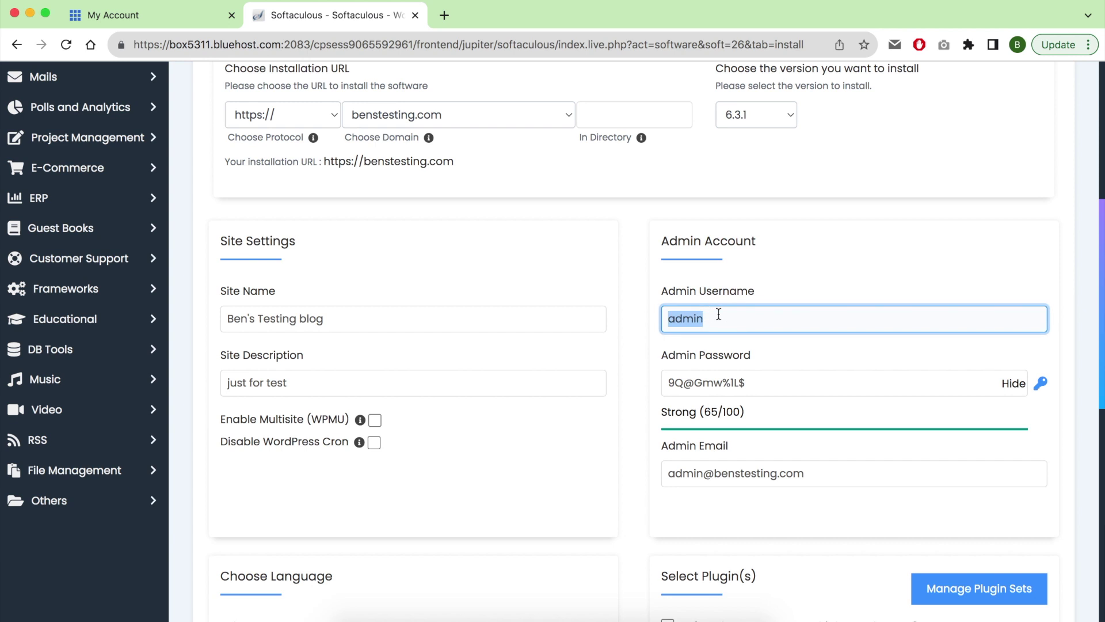
{"action": "type", "text": "Andrew"}
{"action": "left_click", "coordinate": [732, 384]}
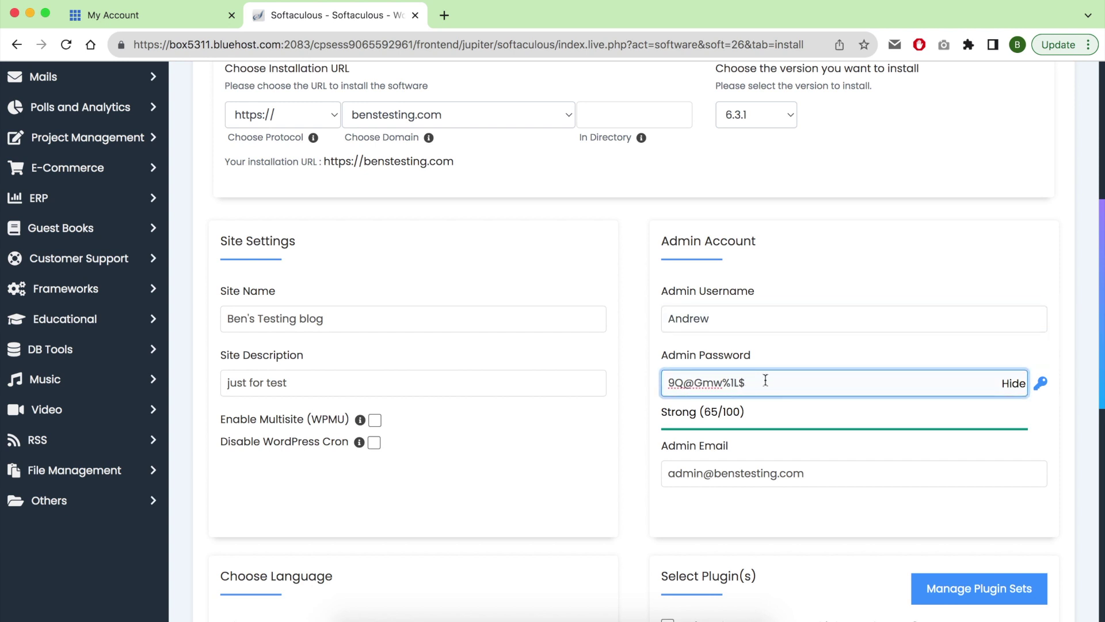
{"action": "left_click", "coordinate": [739, 473]}
{"action": "double_click", "coordinate": [698, 472]}
{"action": "key", "text": "shift+Right"}
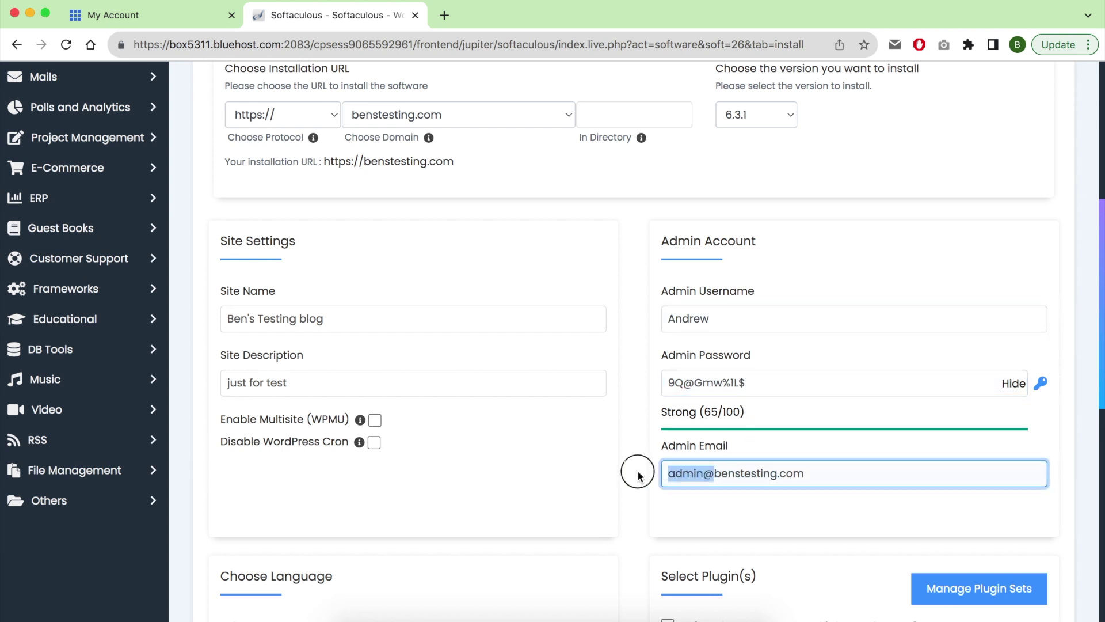
{"action": "key", "text": "BackSpace"}
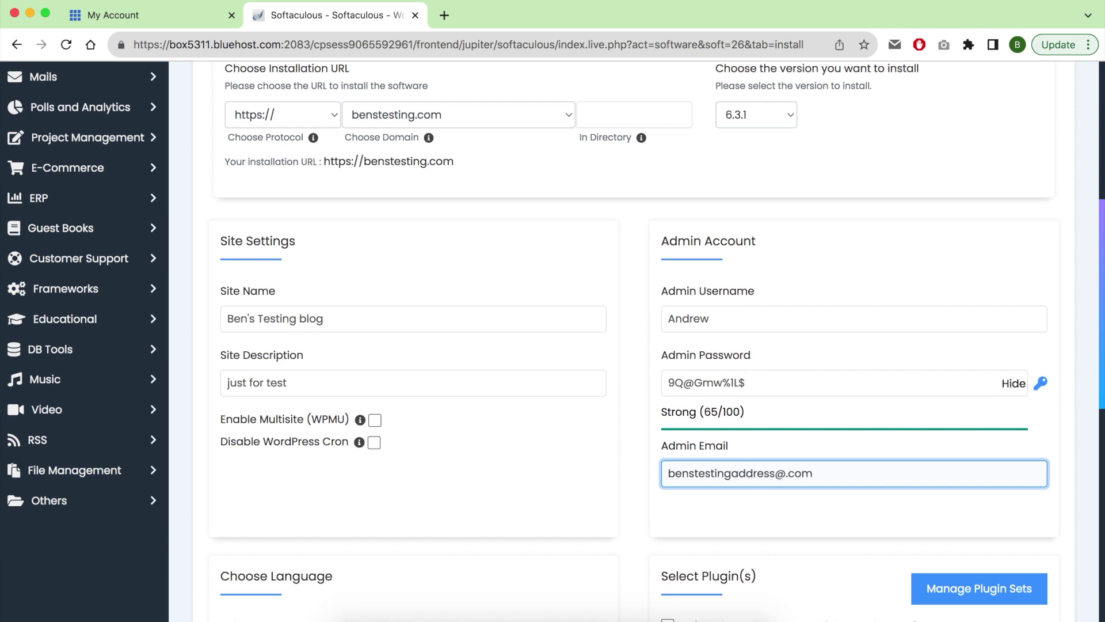
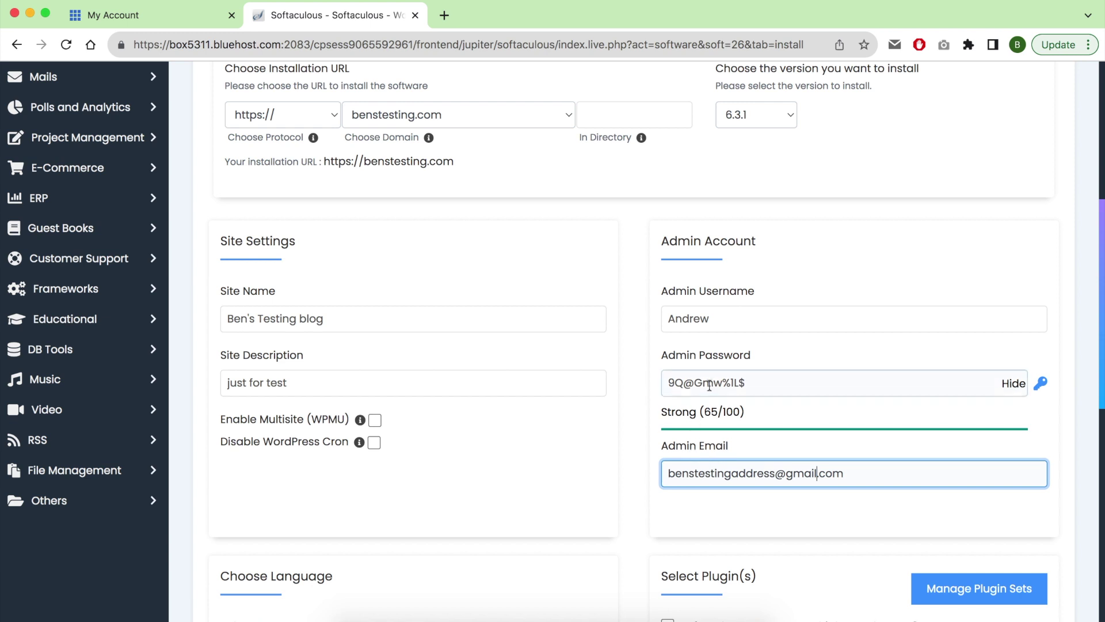
Replace the generated admin password with a custom one rated Strong (79/100).
{"action": "triple_click", "coordinate": [709, 384]}
{"action": "double_click", "coordinate": [720, 316]}
{"action": "key", "text": "ctrl+c"}
{"action": "triple_click", "coordinate": [737, 382]}
{"action": "key", "text": "ctrl+v"}
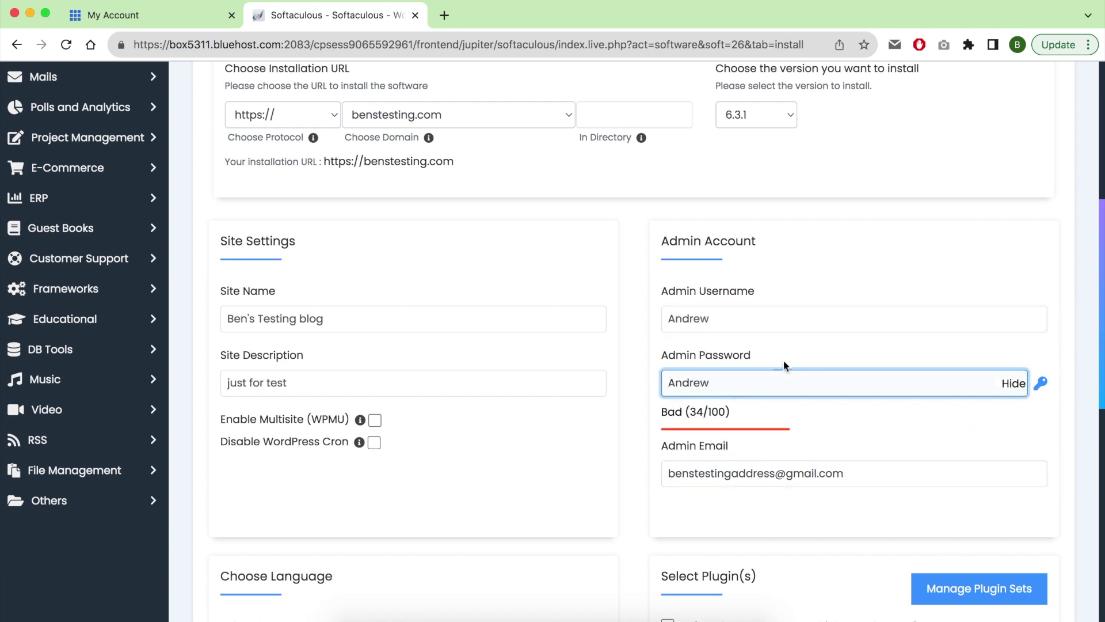
{"action": "left_click", "coordinate": [740, 381]}
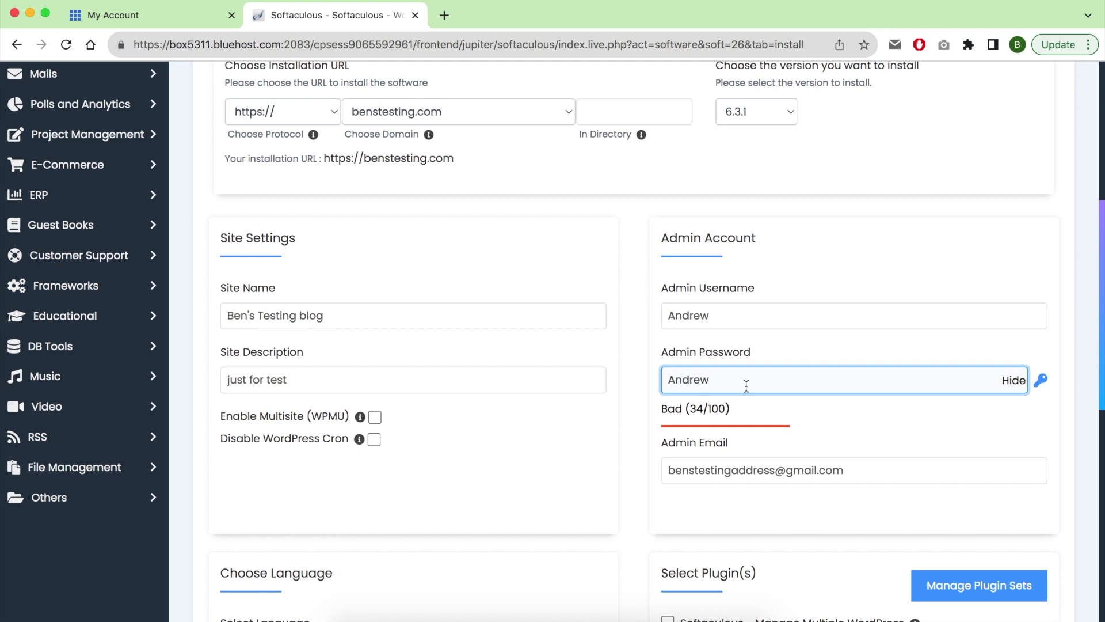
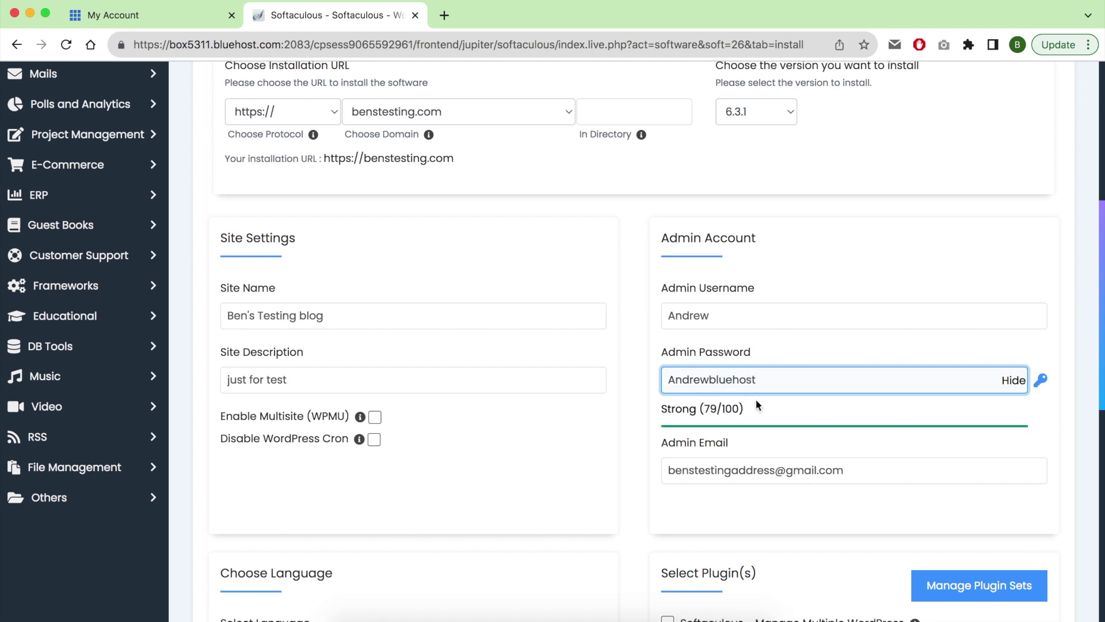
{"action": "scroll", "coordinate": [755, 399], "scroll_direction": "down", "scroll_amount": 6}
{"action": "left_click", "coordinate": [295, 333]}
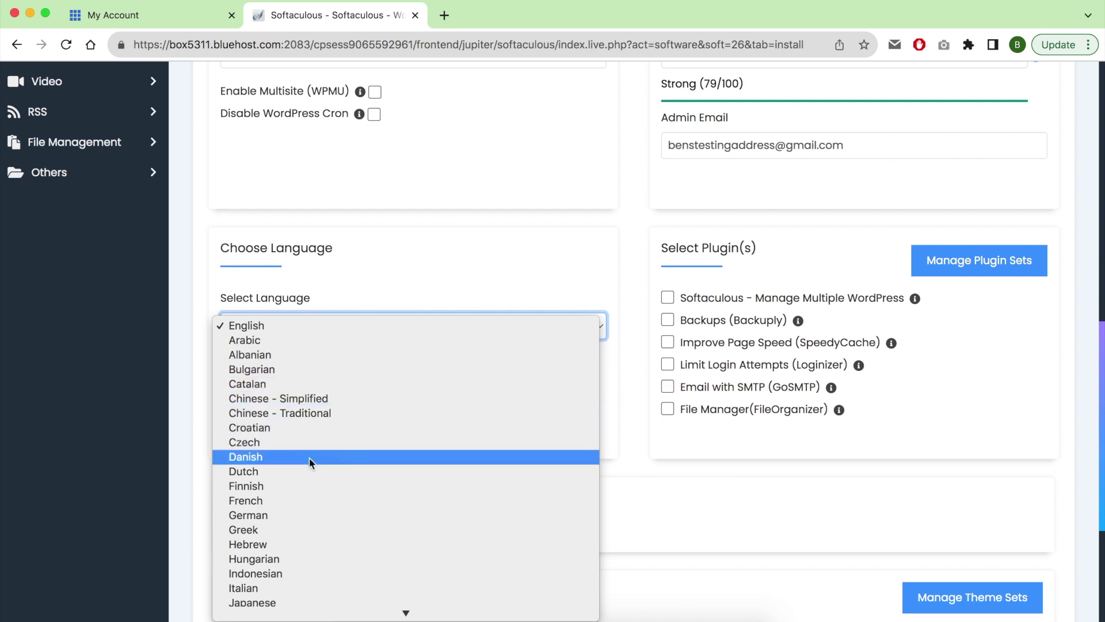
{"action": "scroll", "coordinate": [339, 476], "scroll_direction": "down", "scroll_amount": 5}
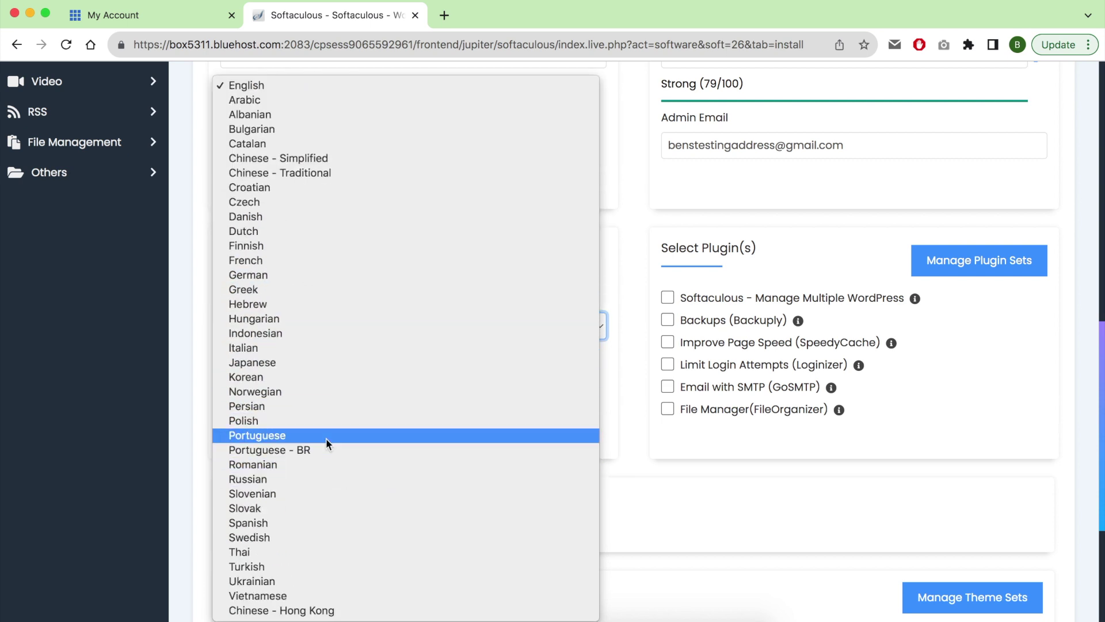
{"action": "left_click", "coordinate": [123, 328]}
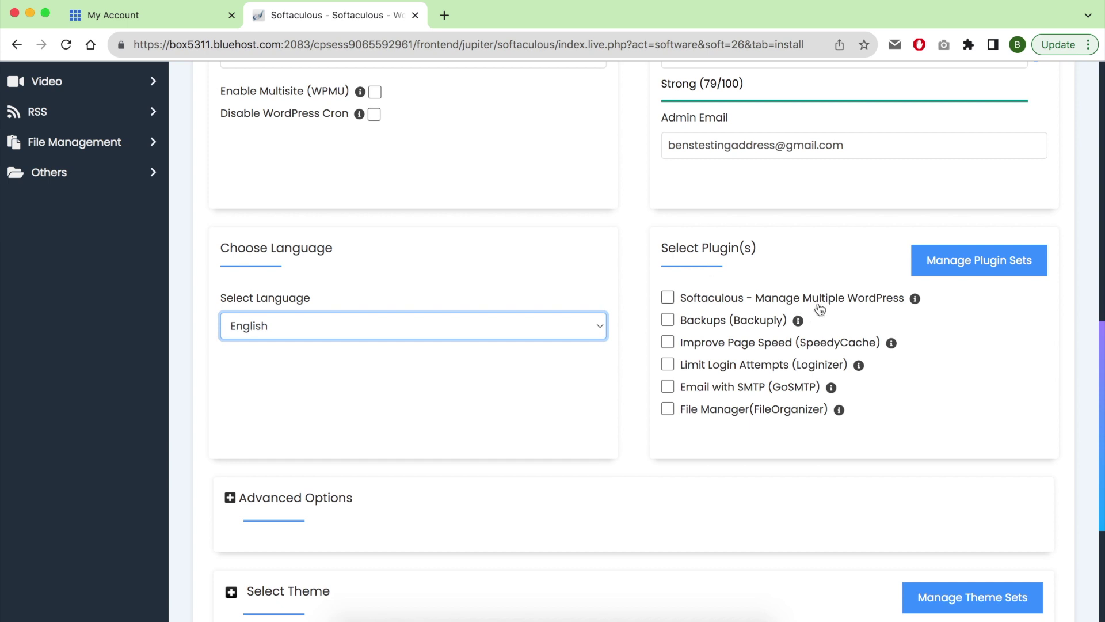
{"action": "mouse_move", "coordinate": [915, 309]}
{"action": "mouse_move", "coordinate": [799, 324]}
{"action": "mouse_move", "coordinate": [891, 344]}
{"action": "mouse_move", "coordinate": [831, 390]}
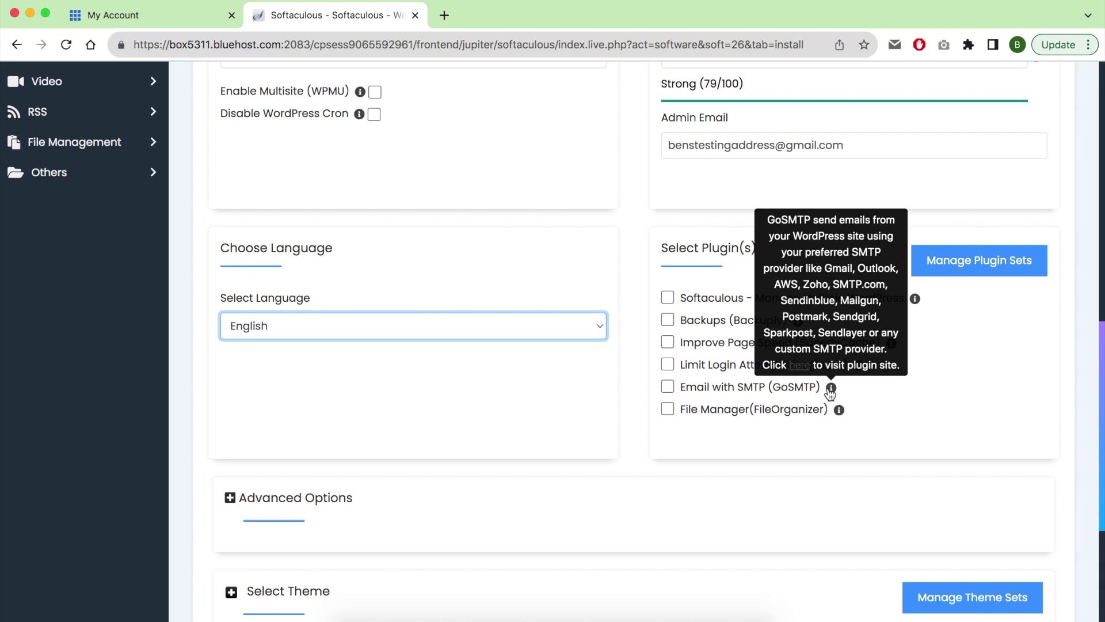
{"action": "mouse_move", "coordinate": [841, 419]}
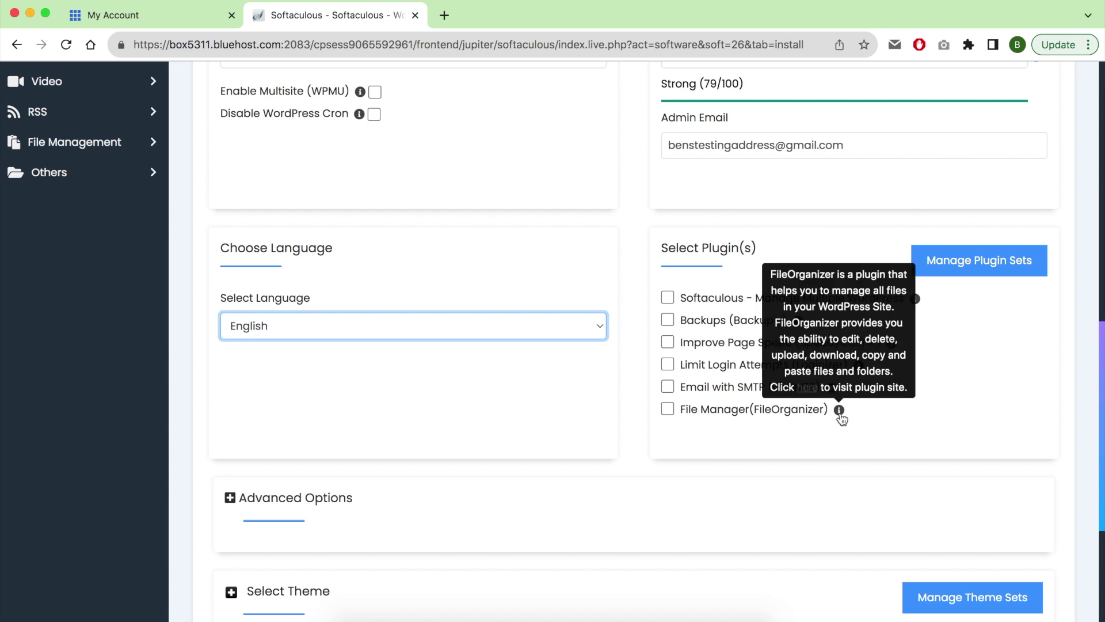
{"action": "scroll", "coordinate": [486, 416], "scroll_direction": "down", "scroll_amount": 3}
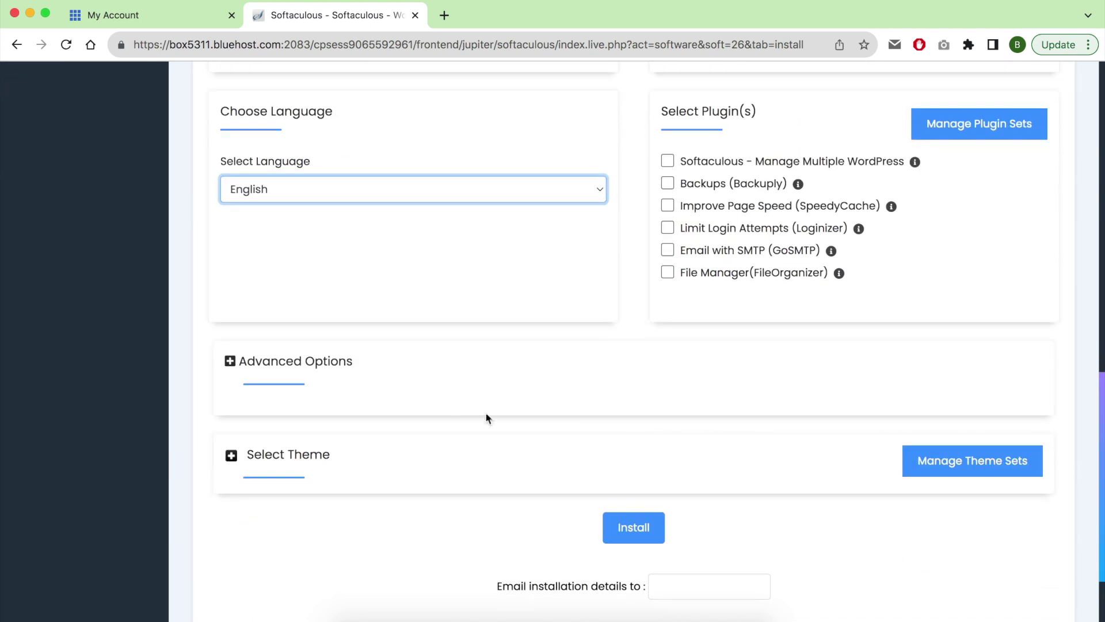
Expand Advanced Options and inspect the database name wp136, leaving it unchanged.
{"action": "left_click", "coordinate": [321, 363]}
{"action": "scroll", "coordinate": [383, 361], "scroll_direction": "down", "scroll_amount": 2}
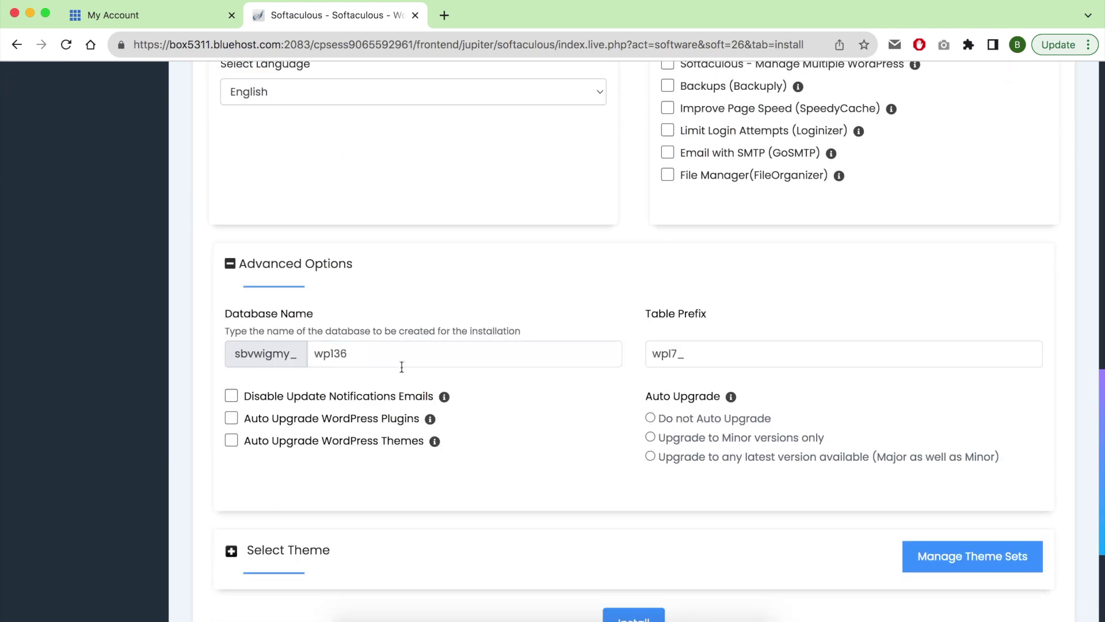
{"action": "left_click", "coordinate": [394, 358]}
{"action": "double_click", "coordinate": [393, 358]}
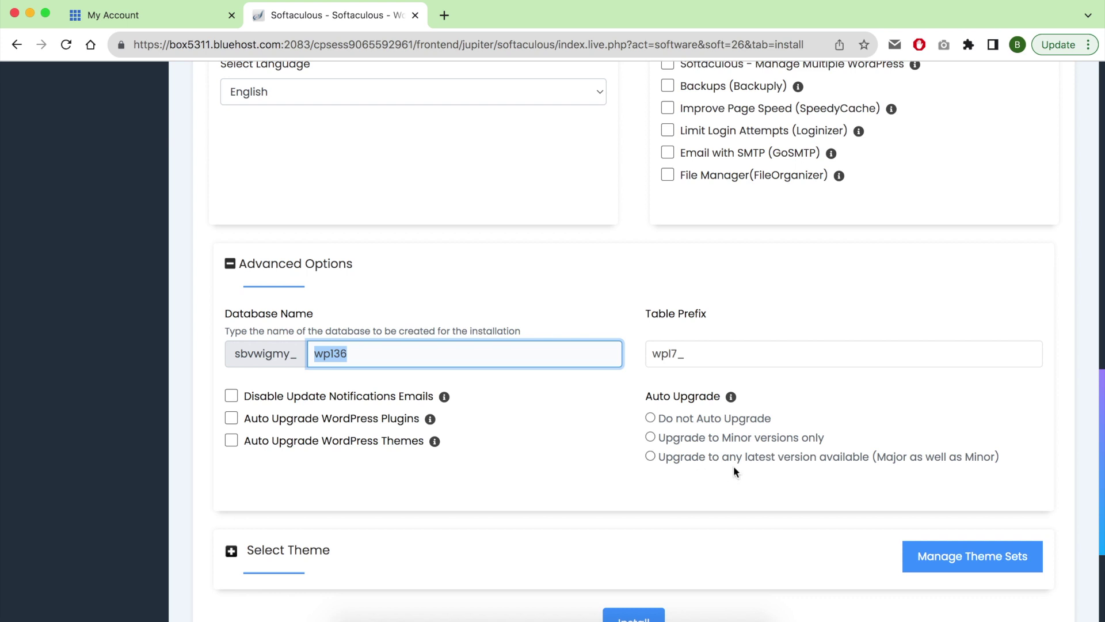
{"action": "scroll", "coordinate": [753, 471], "scroll_direction": "down", "scroll_amount": 3}
Keep the default Twenty Twenty-Three theme and install WordPress on benstesting.com.
{"action": "left_click", "coordinate": [314, 386]}
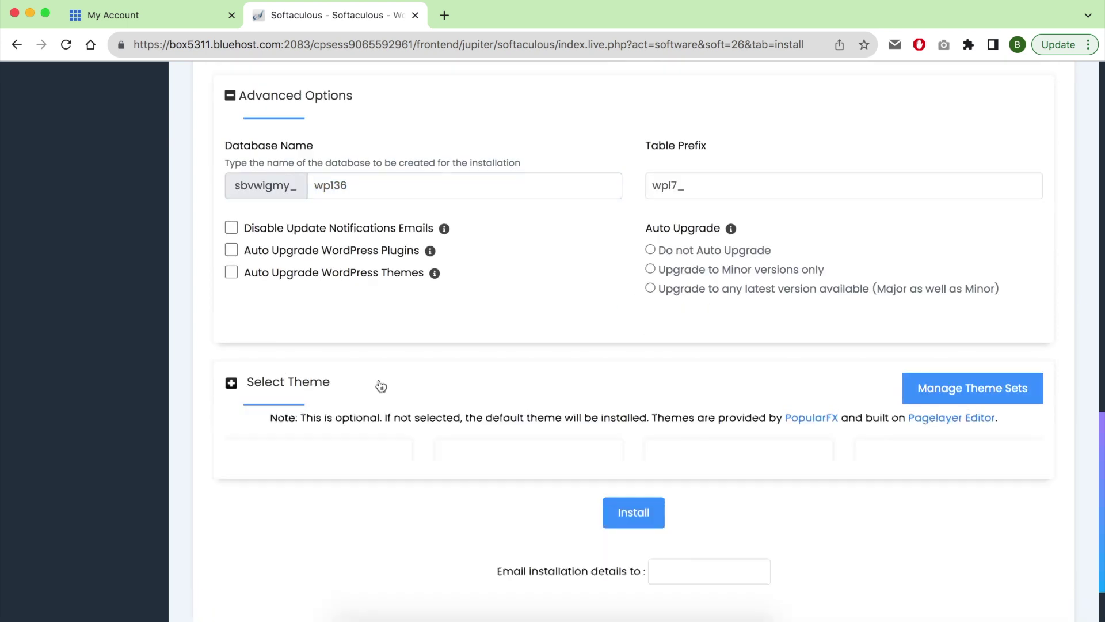
{"action": "scroll", "coordinate": [508, 388], "scroll_direction": "down", "scroll_amount": 5}
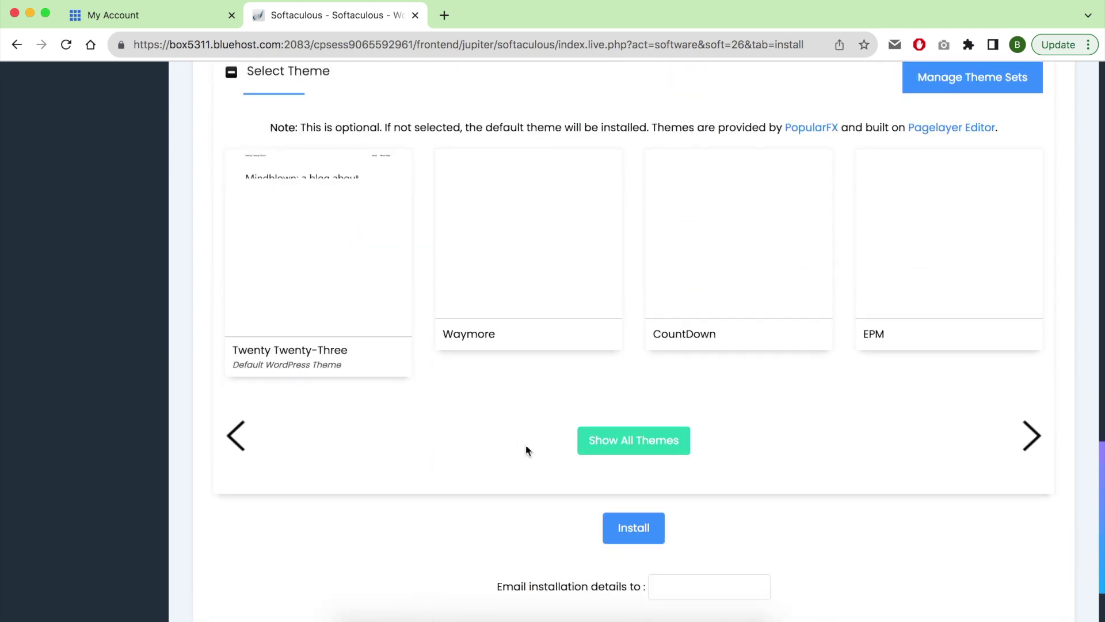
{"action": "scroll", "coordinate": [610, 487], "scroll_direction": "down", "scroll_amount": 2}
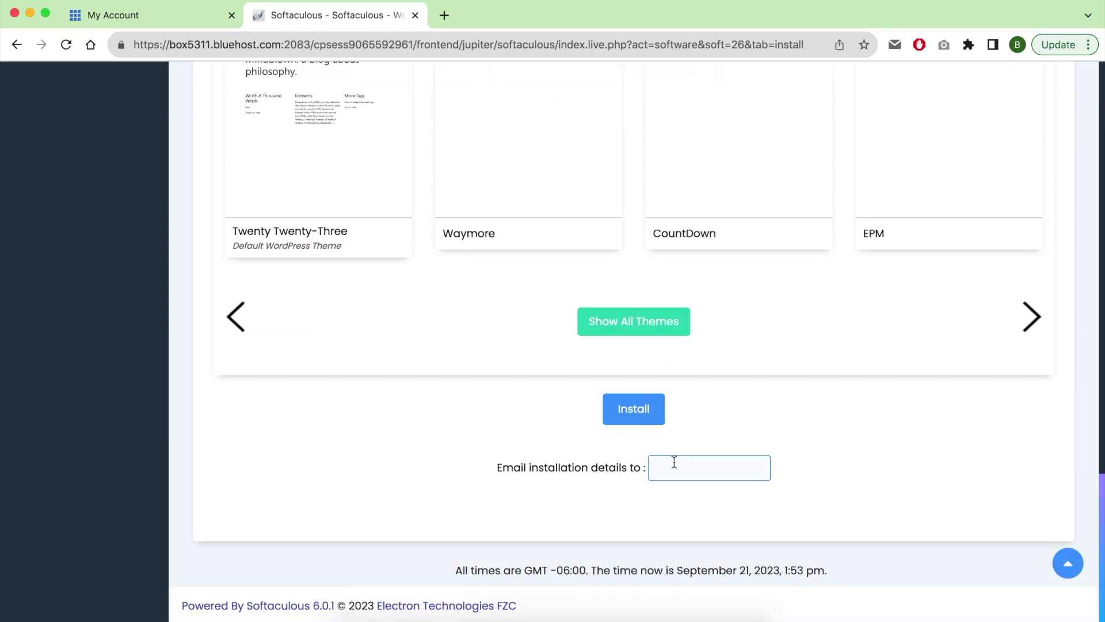
{"action": "left_click_drag", "start_coordinate": [499, 466], "coordinate": [656, 466]}
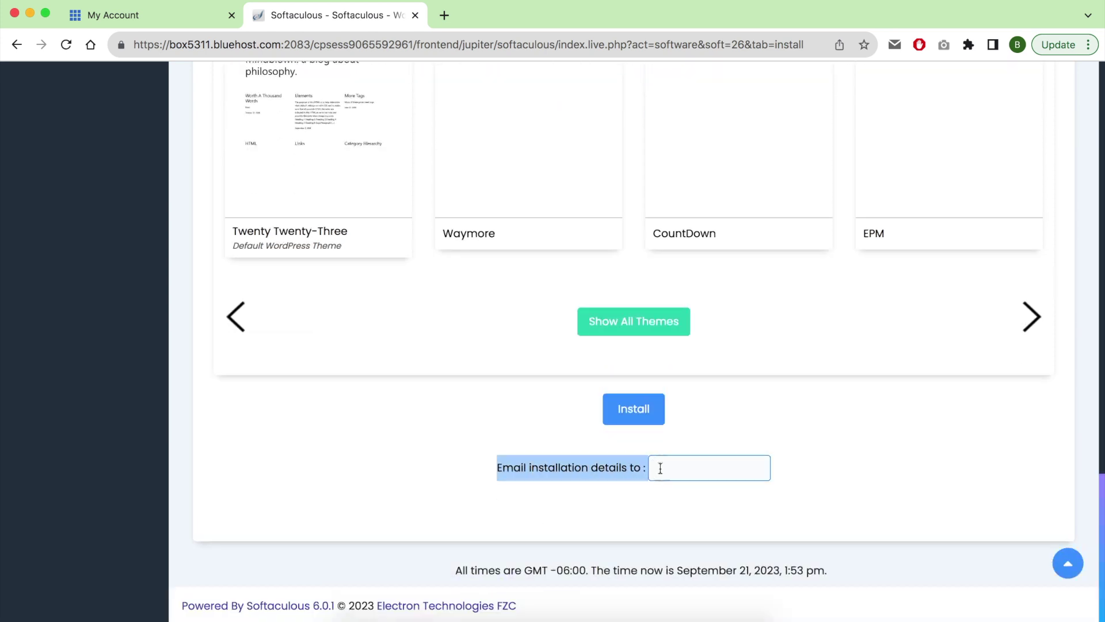
{"action": "left_click", "coordinate": [625, 461]}
{"action": "left_click", "coordinate": [655, 407]}
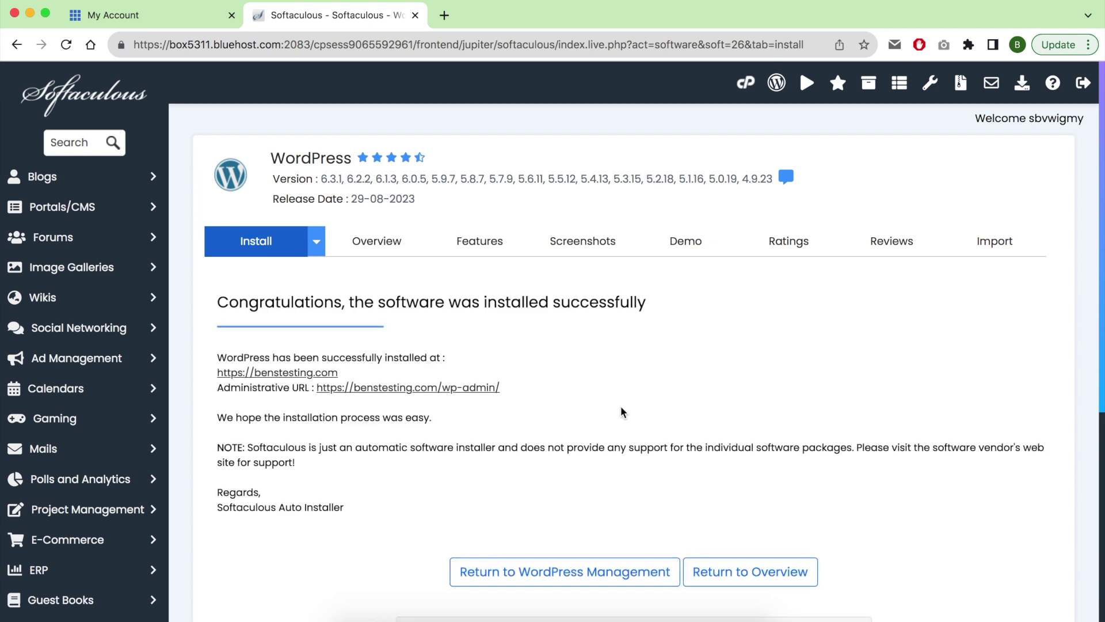
{"action": "right_click", "coordinate": [293, 373]}
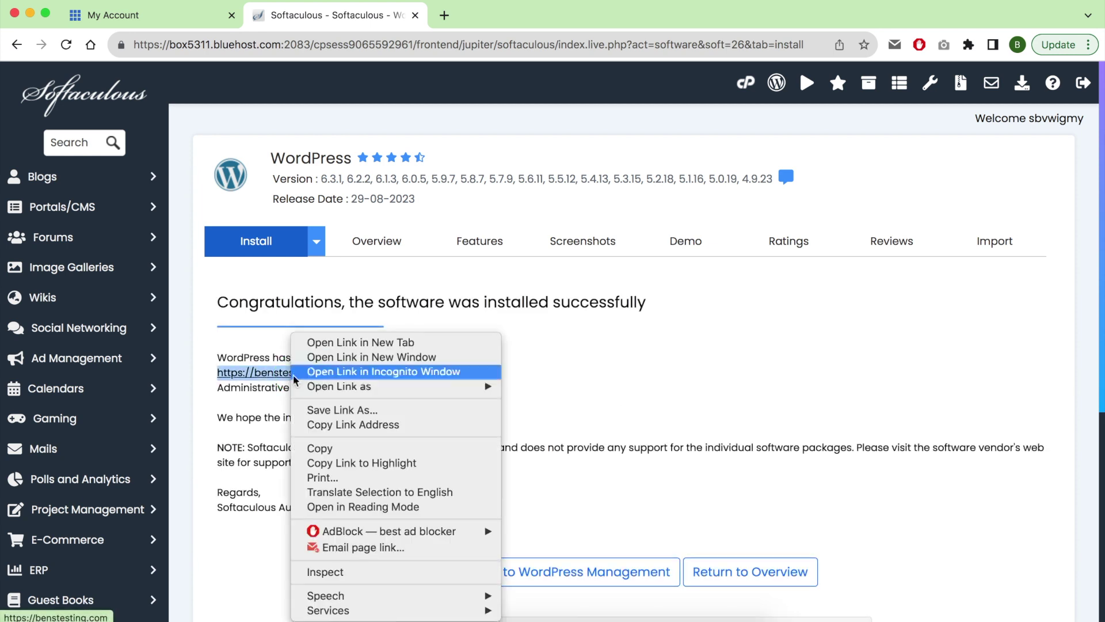
{"action": "left_click", "coordinate": [333, 344]}
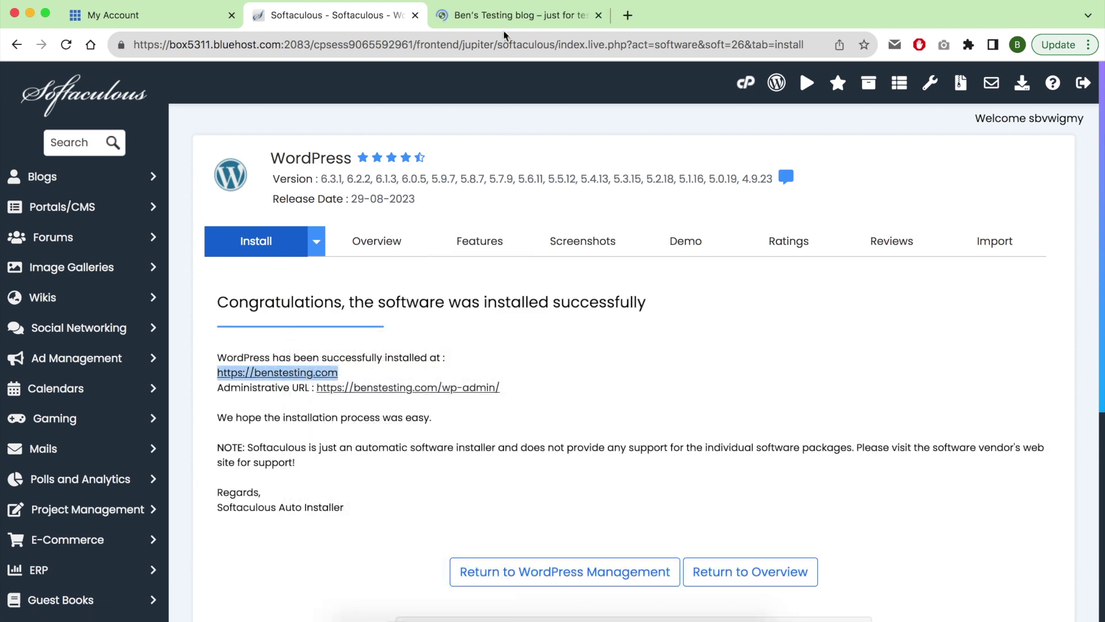
Switch to the benstesting.com tab showing the default-theme blog with its 'Hello world!' post.
{"action": "left_click", "coordinate": [503, 22]}
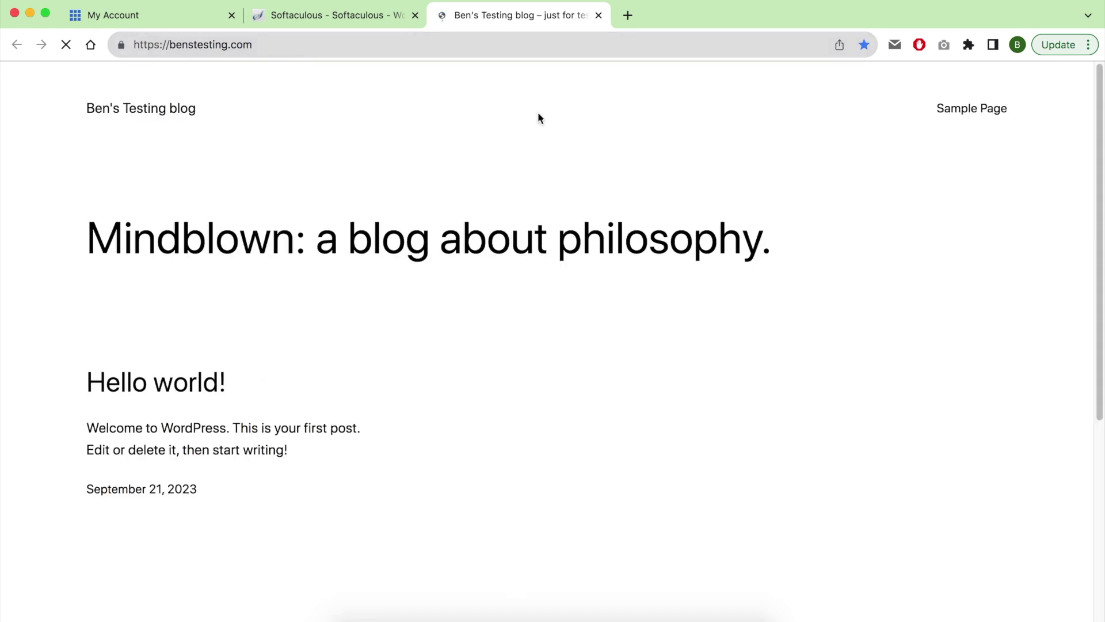